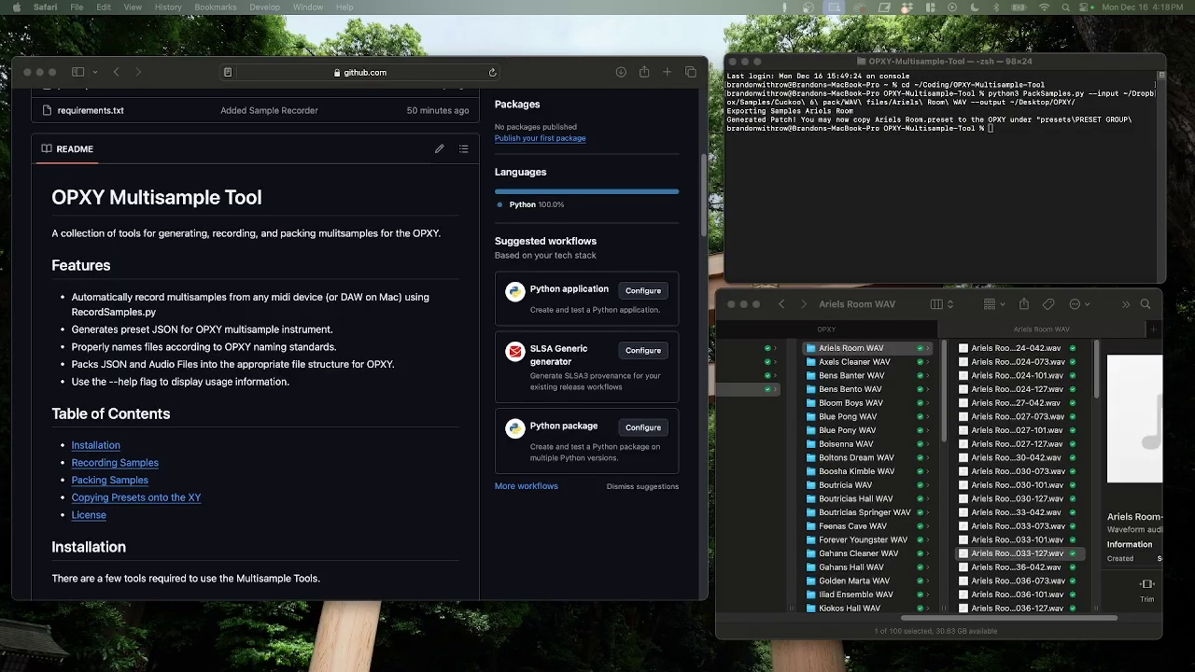
In Safari, highlight the OPXY Multisample Tool title, the Python 3 heading and the pip install requirements command
left_click(175, 74)
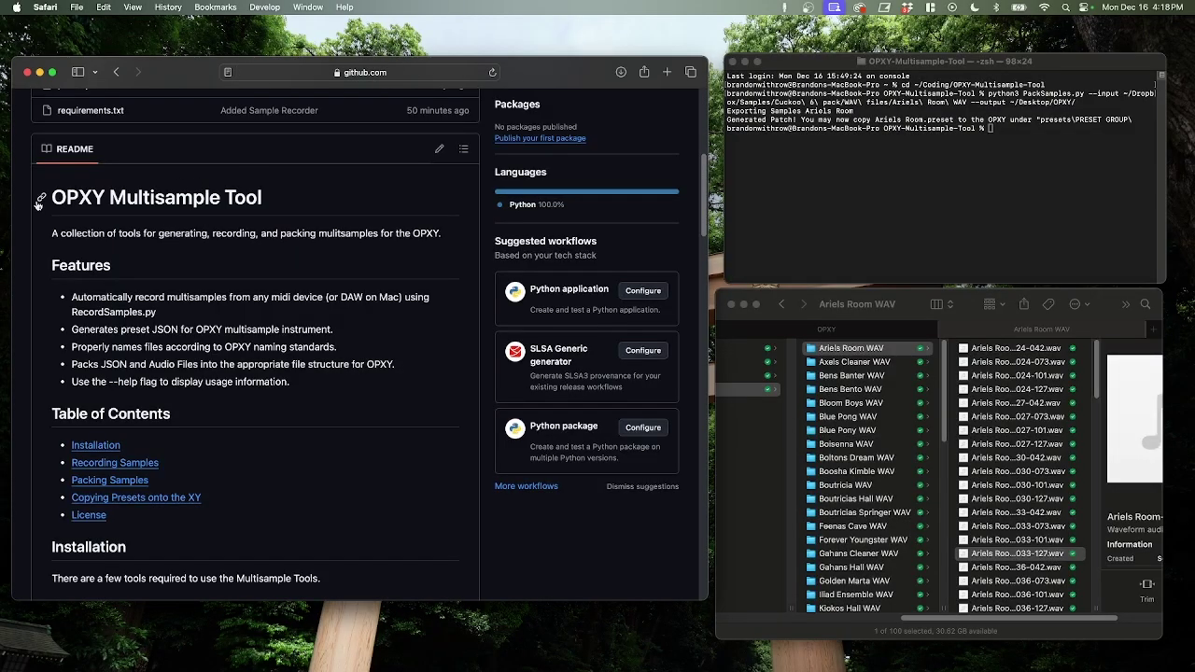
left_click_drag(52, 198, 283, 203)
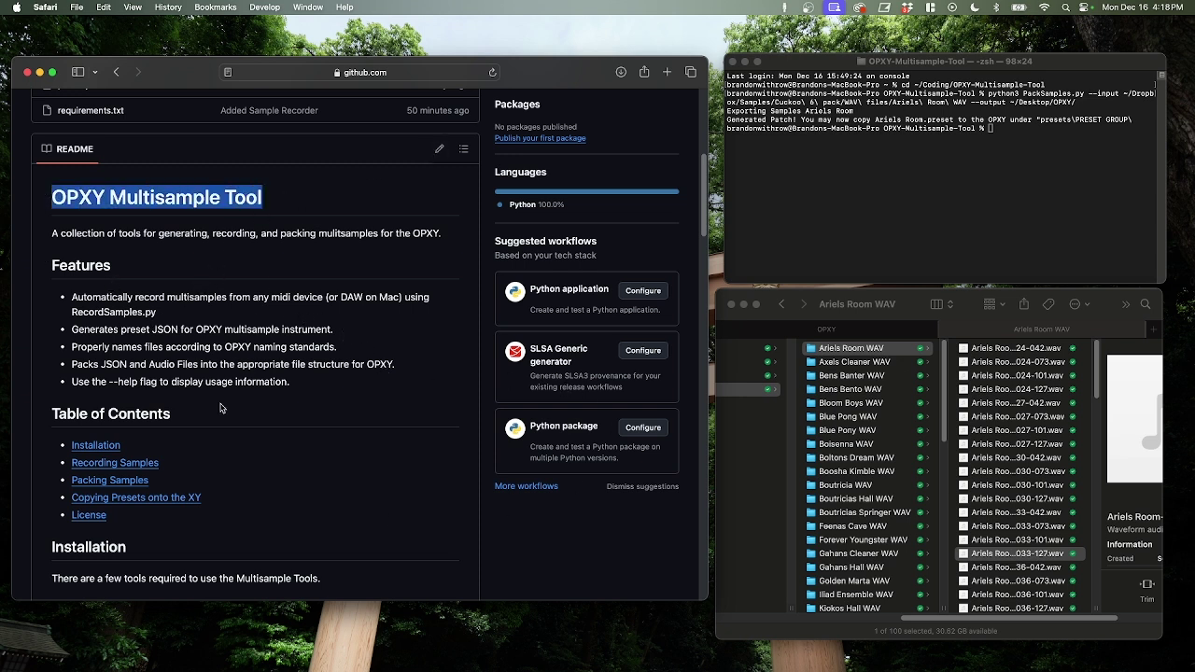
scroll(173, 423, "down", 10)
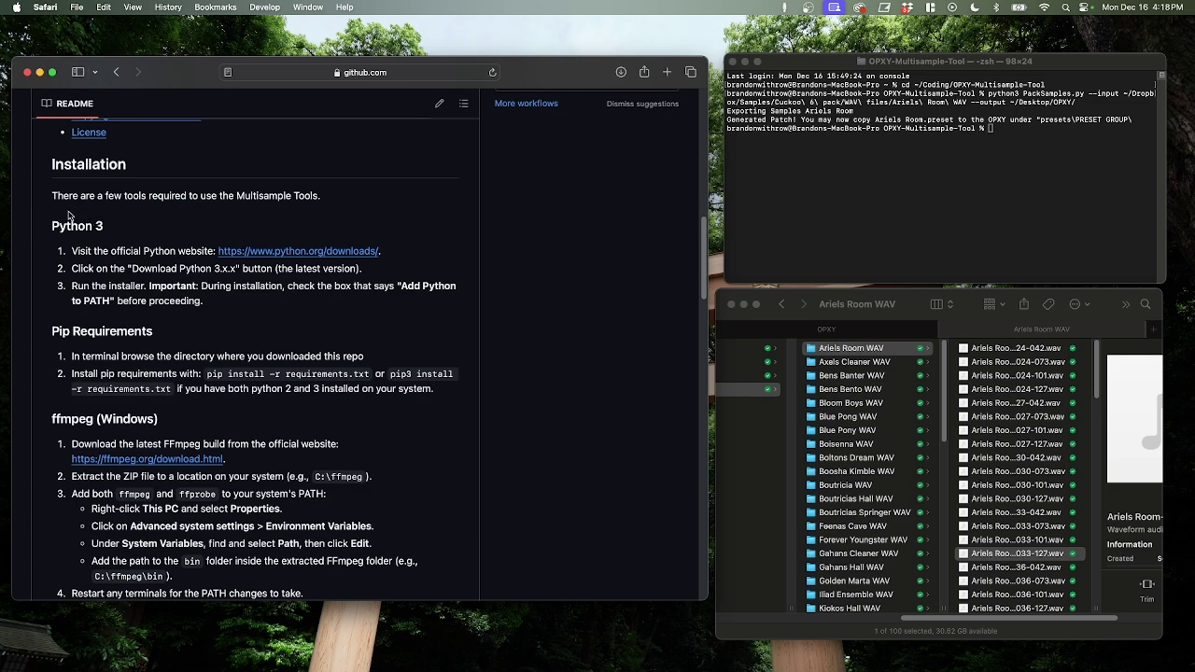
left_click_drag(60, 226, 119, 218)
left_click_drag(101, 356, 136, 357)
left_click_drag(284, 388, 138, 368)
left_click(93, 373)
Scroll further down the README to the ffmpeg install sections, highlighting the ffmpeg (Mac) heading
scroll(260, 437, "down", 3)
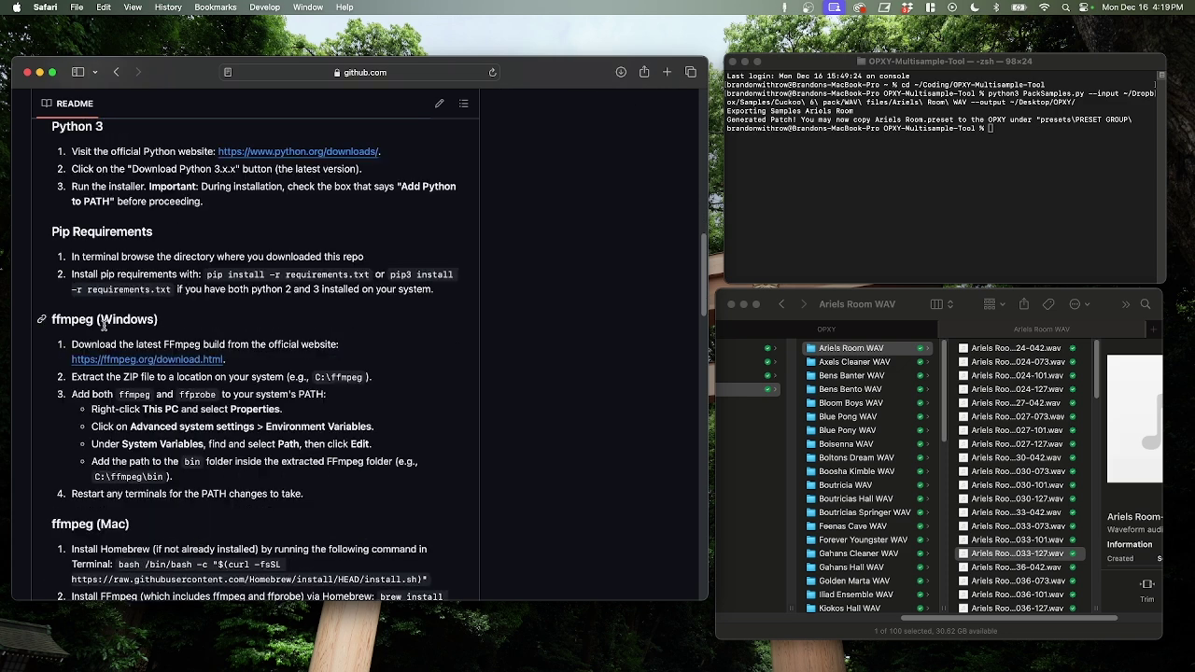
left_click_drag(54, 316, 124, 319)
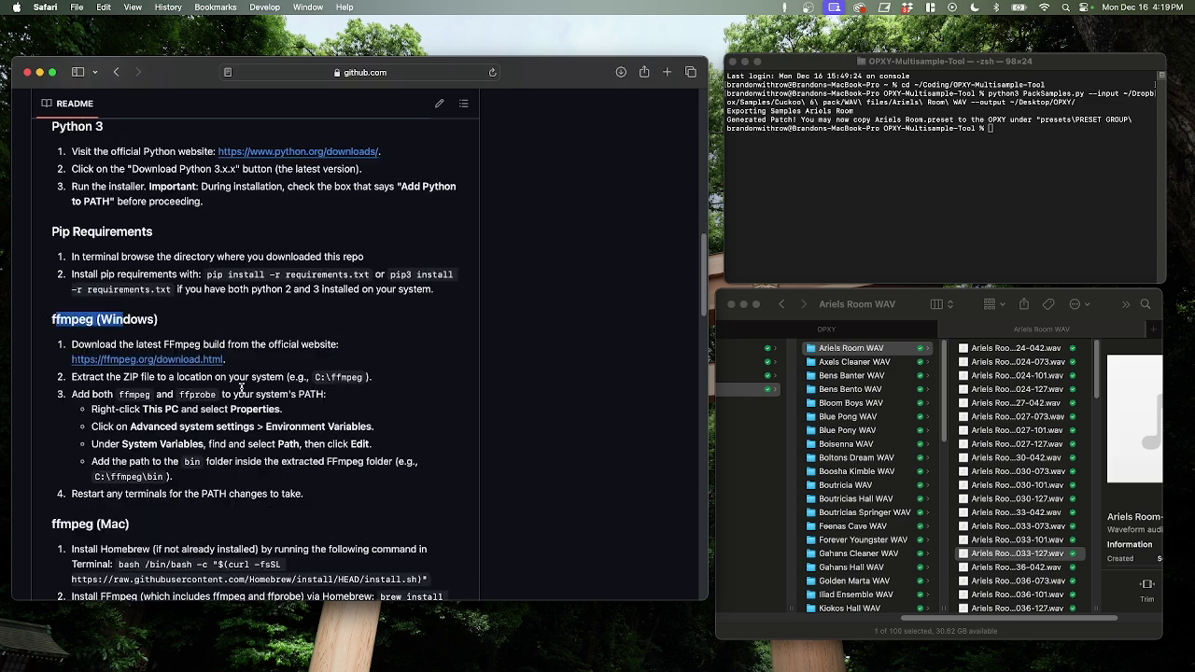
scroll(337, 489, "down", 2)
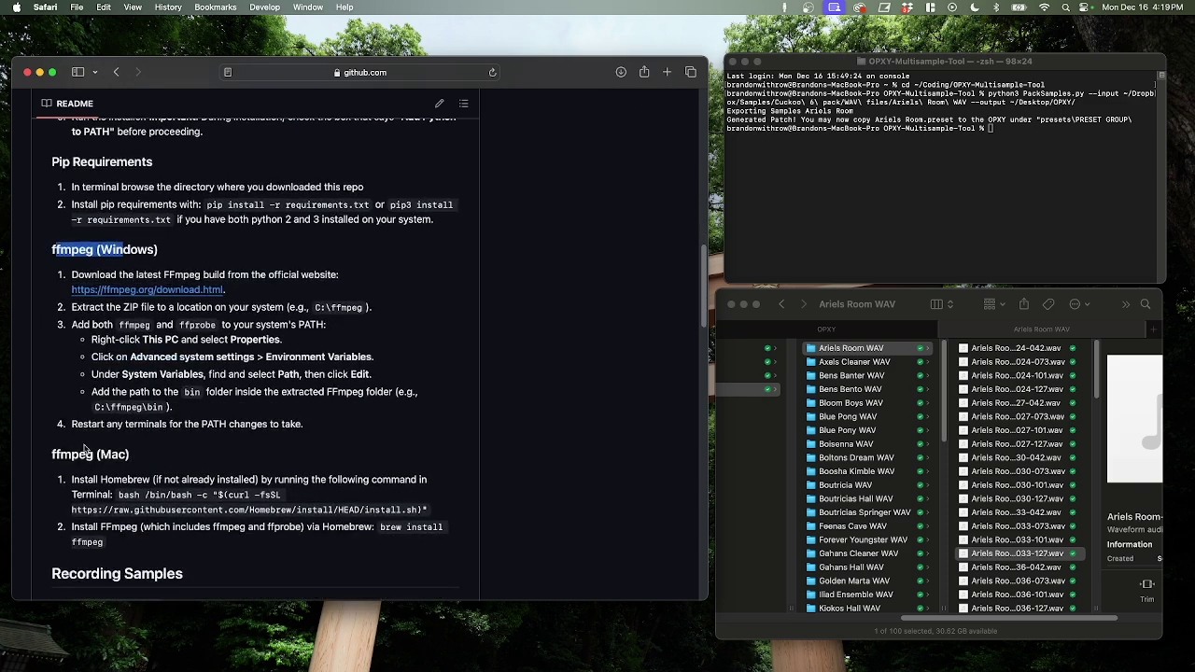
left_click_drag(62, 454, 90, 455)
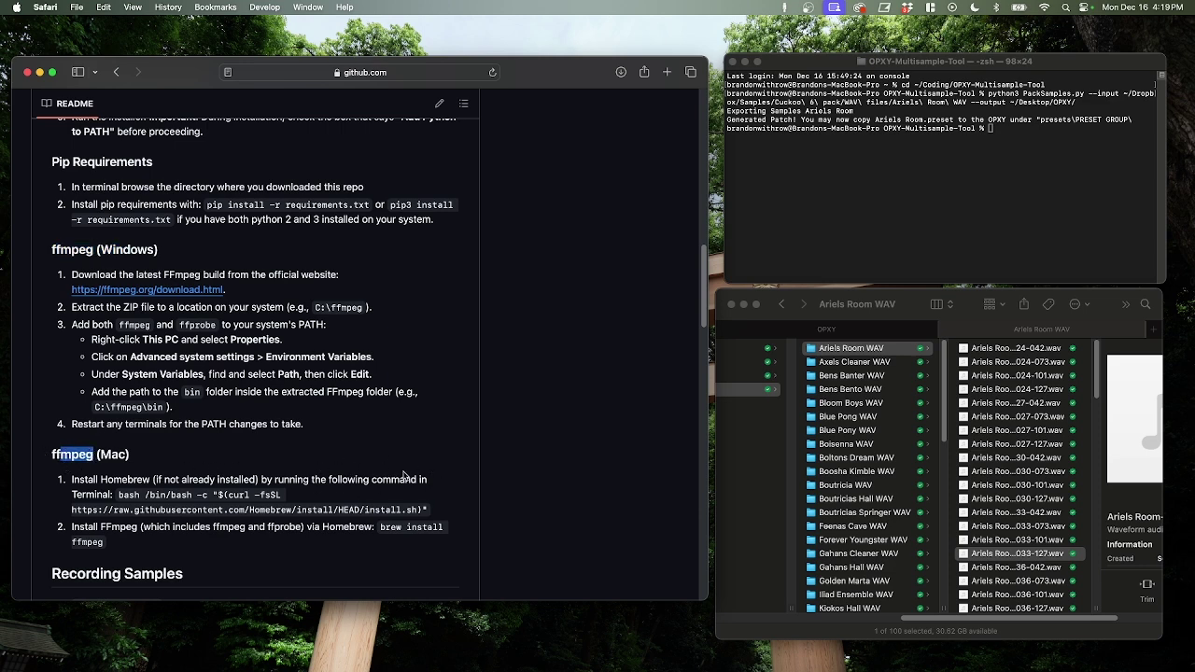
scroll(392, 479, "up", 5)
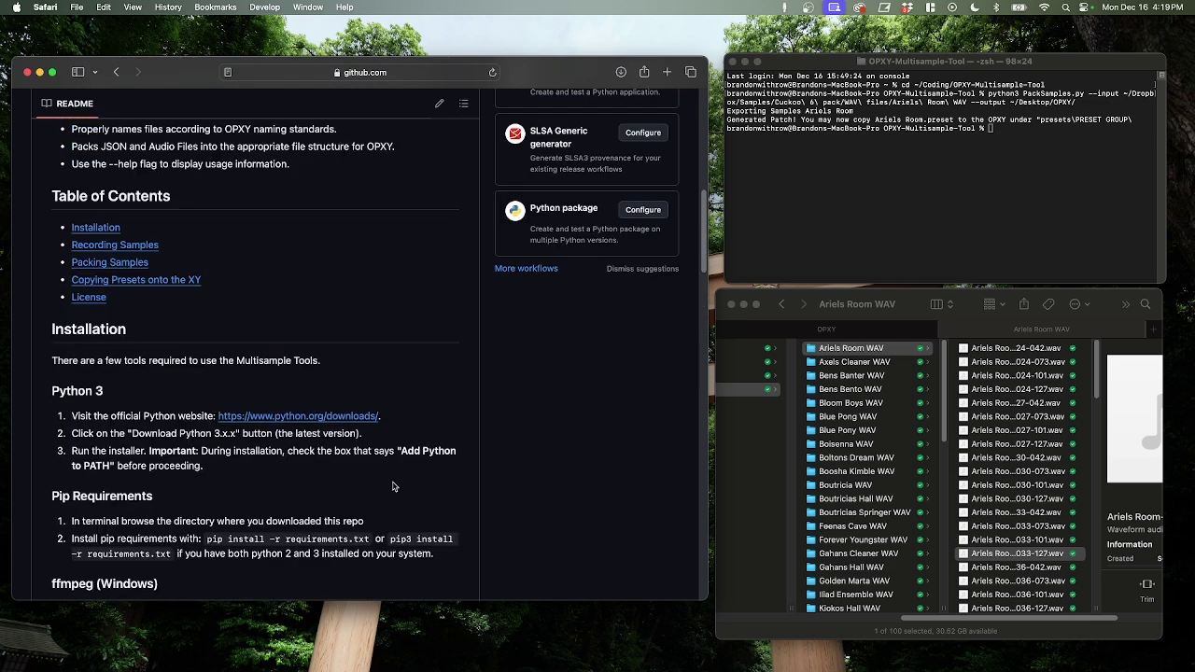
Scroll the README to Recording Samples, highlight the Packing Samples heading, then go to Terminal
scroll(259, 382, "down", 3)
scroll(258, 378, "up", 6)
scroll(338, 359, "down", 15)
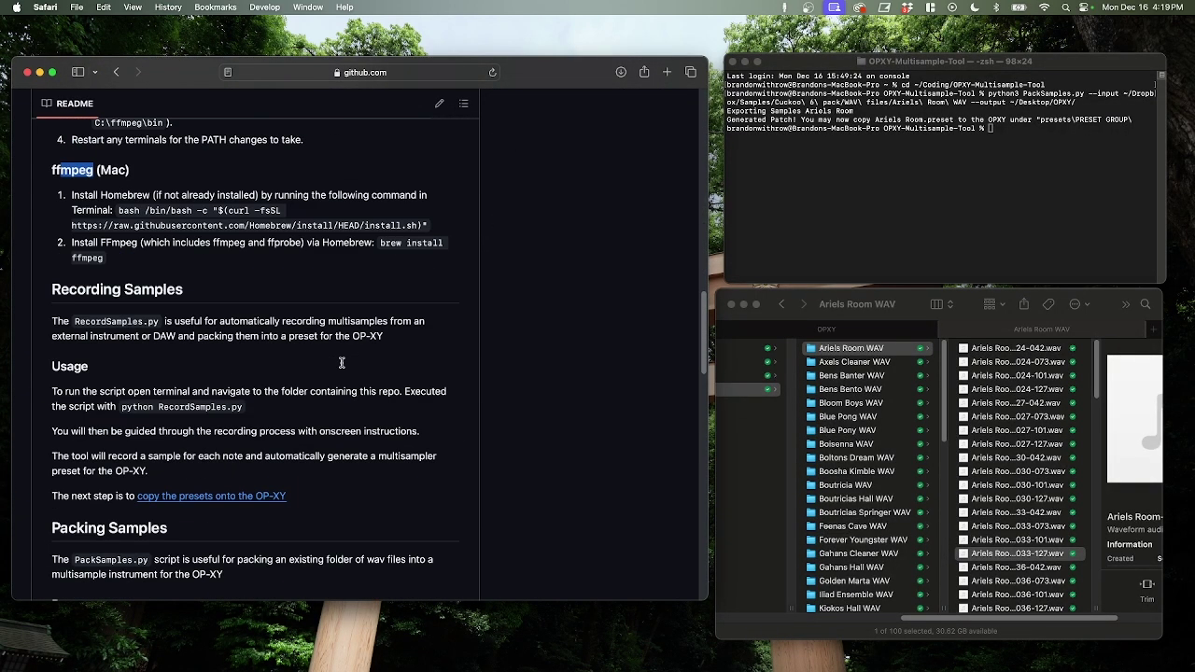
scroll(338, 362, "up", 2)
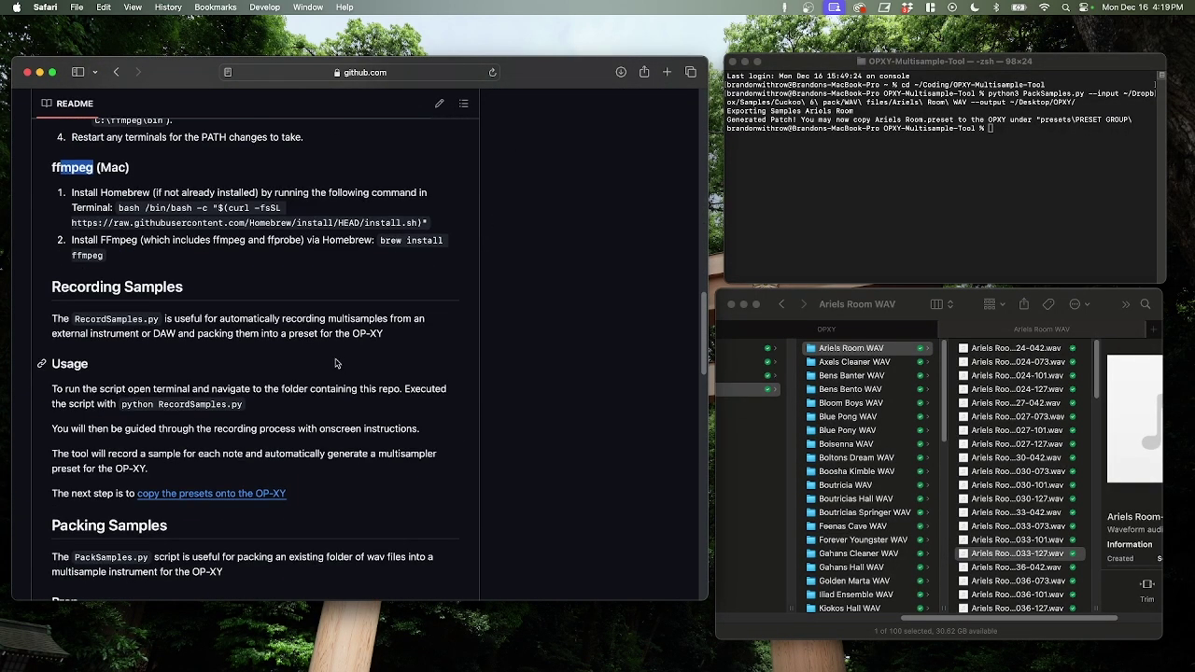
left_click(204, 323)
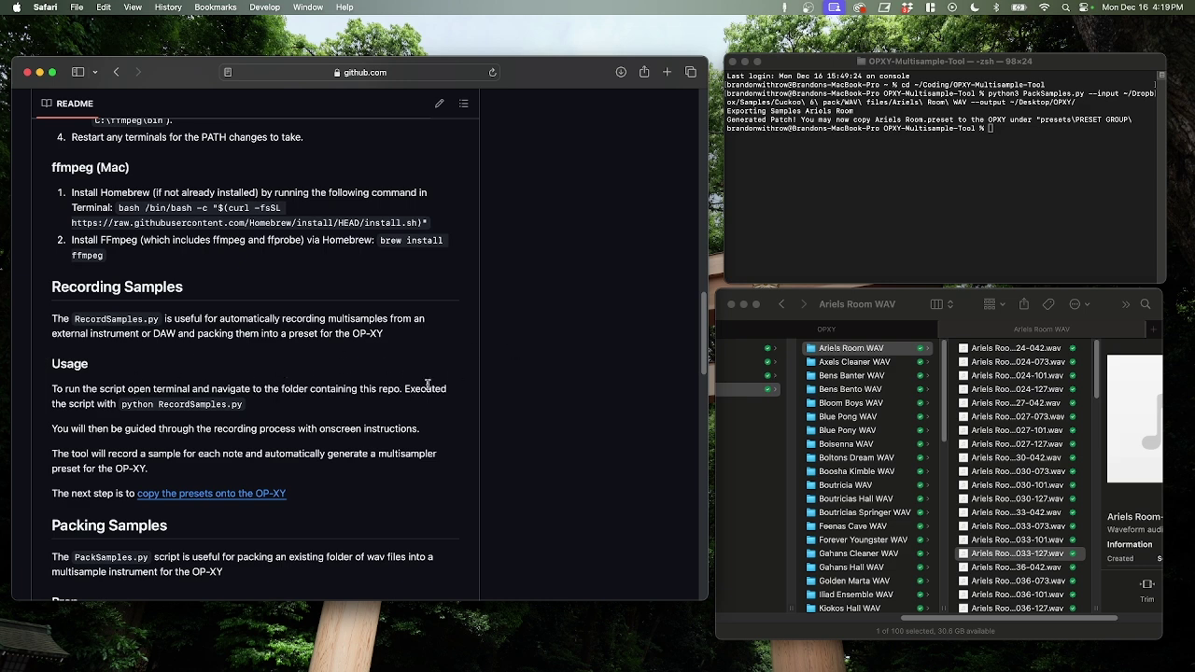
scroll(369, 447, "down", 5)
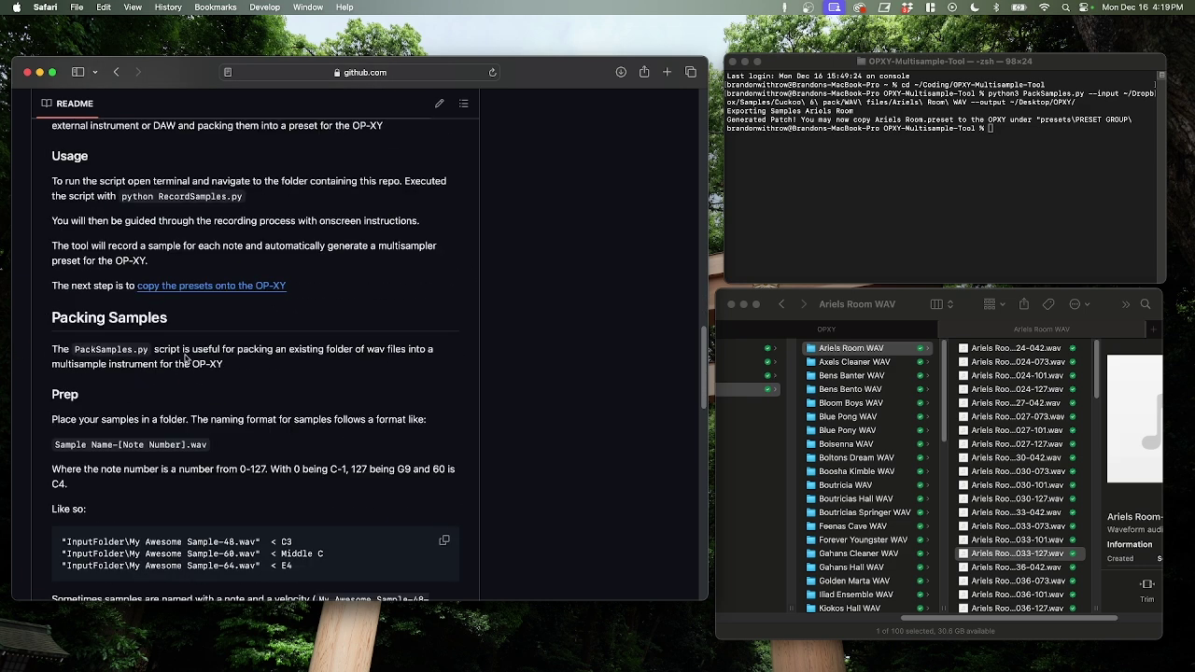
left_click_drag(184, 359, 189, 358)
left_click_drag(77, 316, 157, 316)
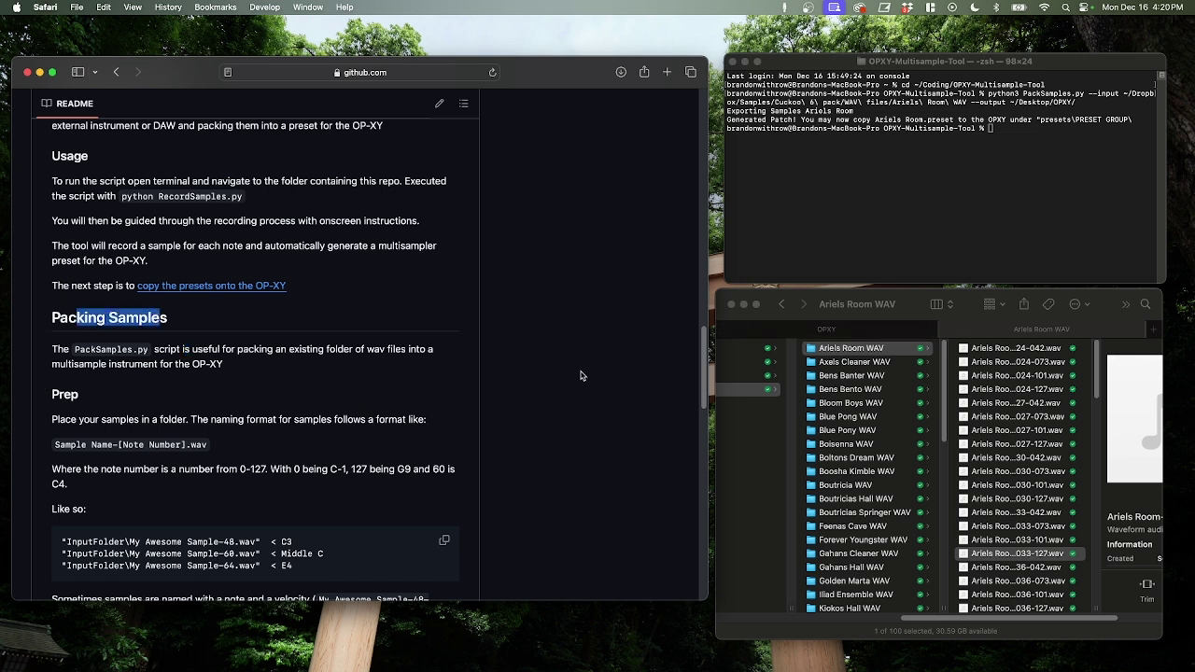
left_click(840, 224)
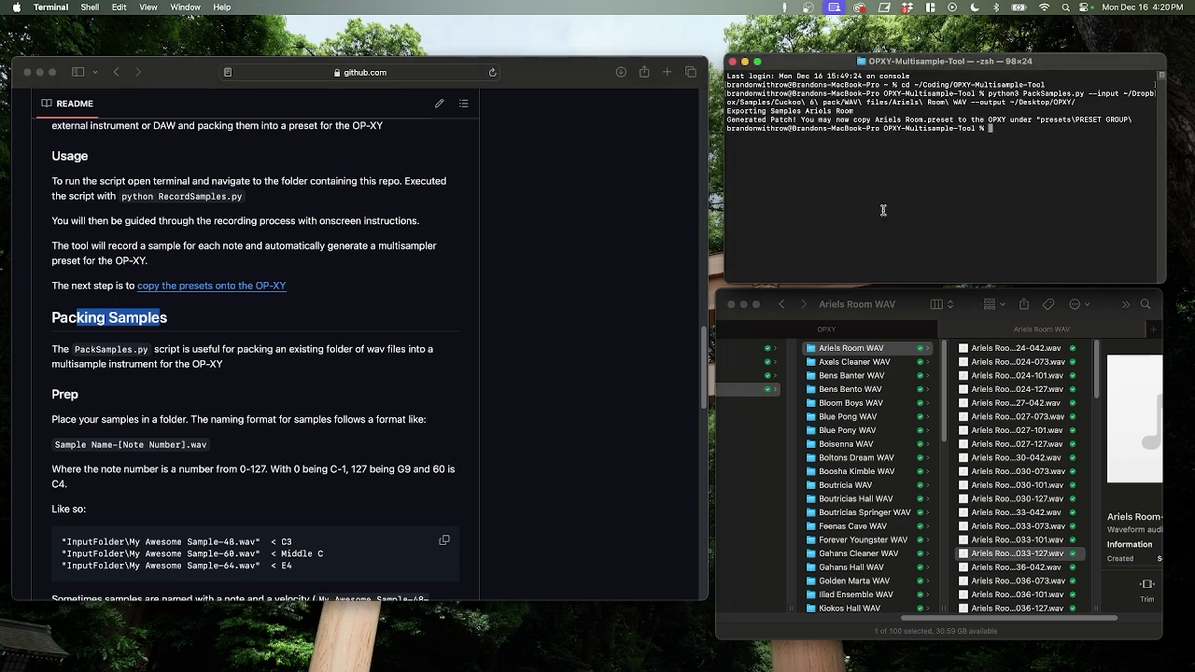
In Finder's Ariels Room WAV list, select samples 024-073, 027-042, 027-101 and 027-127
left_click(1008, 356)
scroll(866, 416, "left", 10)
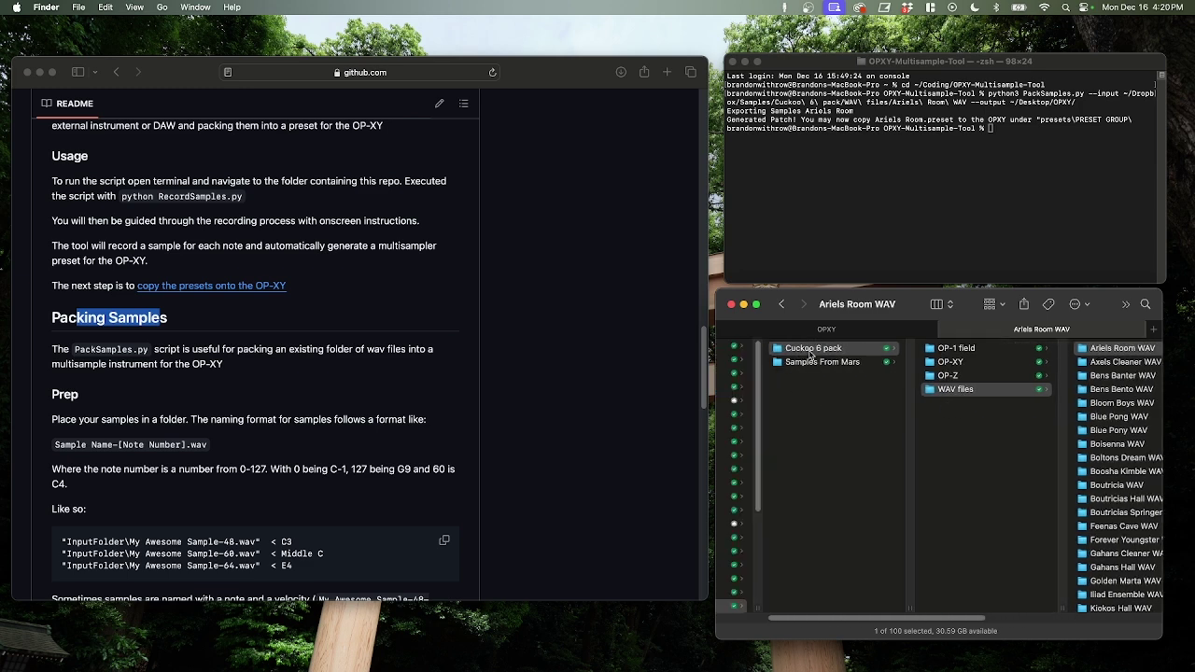
scroll(934, 411, "right", 10)
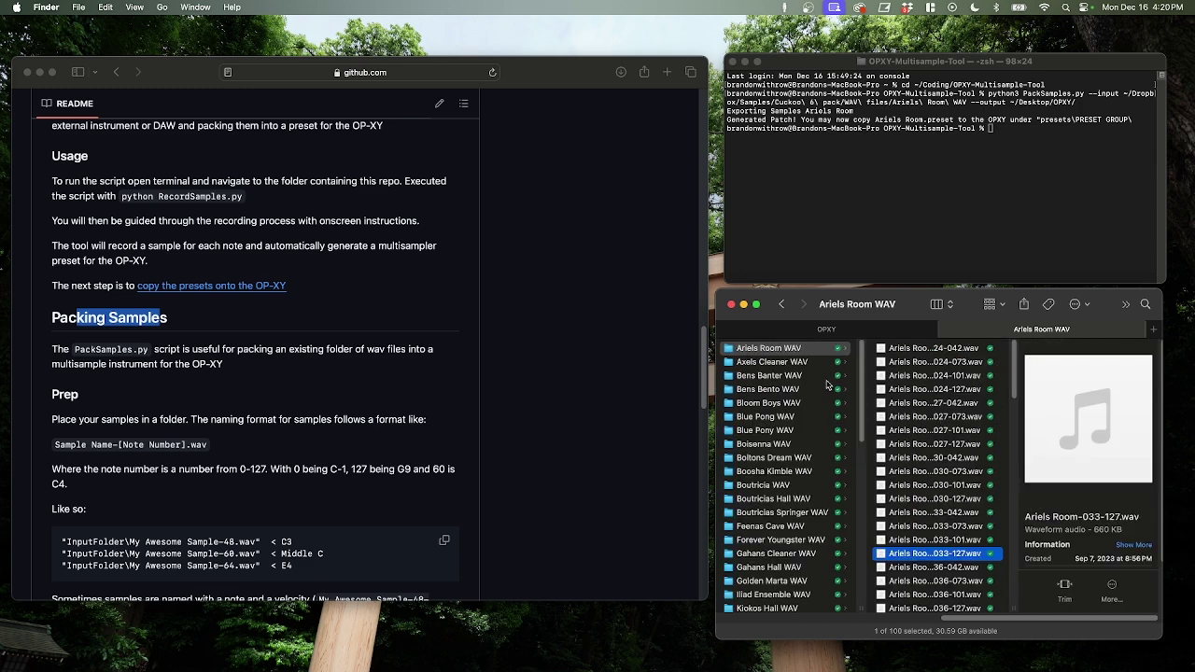
scroll(805, 445, "down", 2)
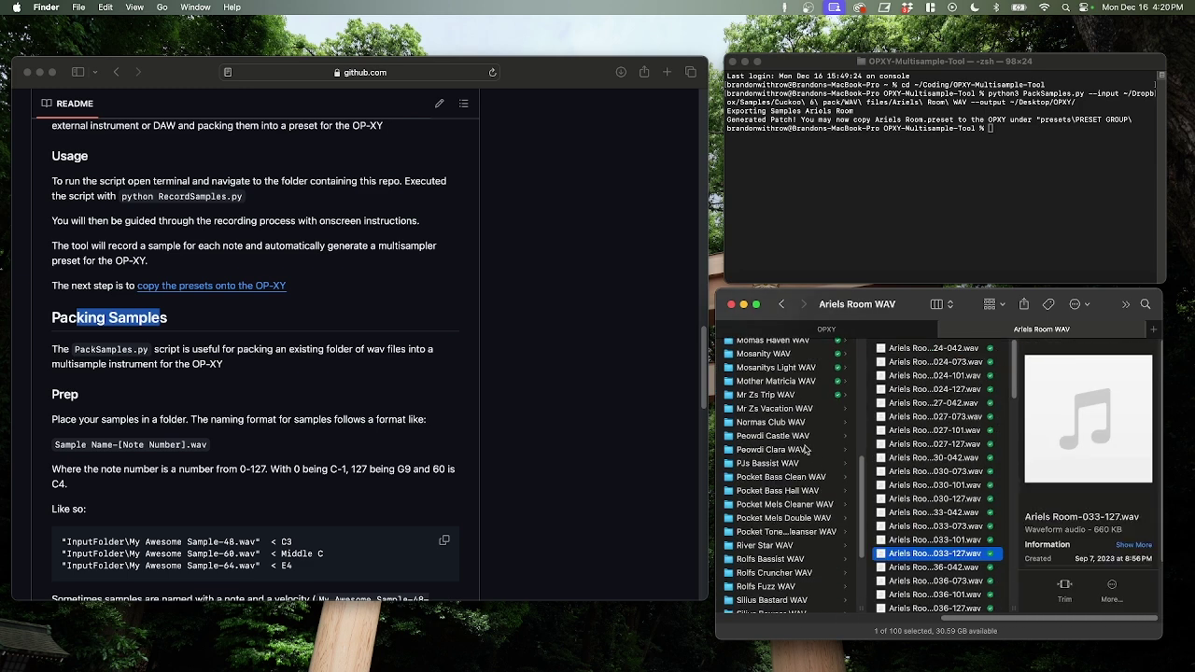
scroll(809, 450, "up", 2)
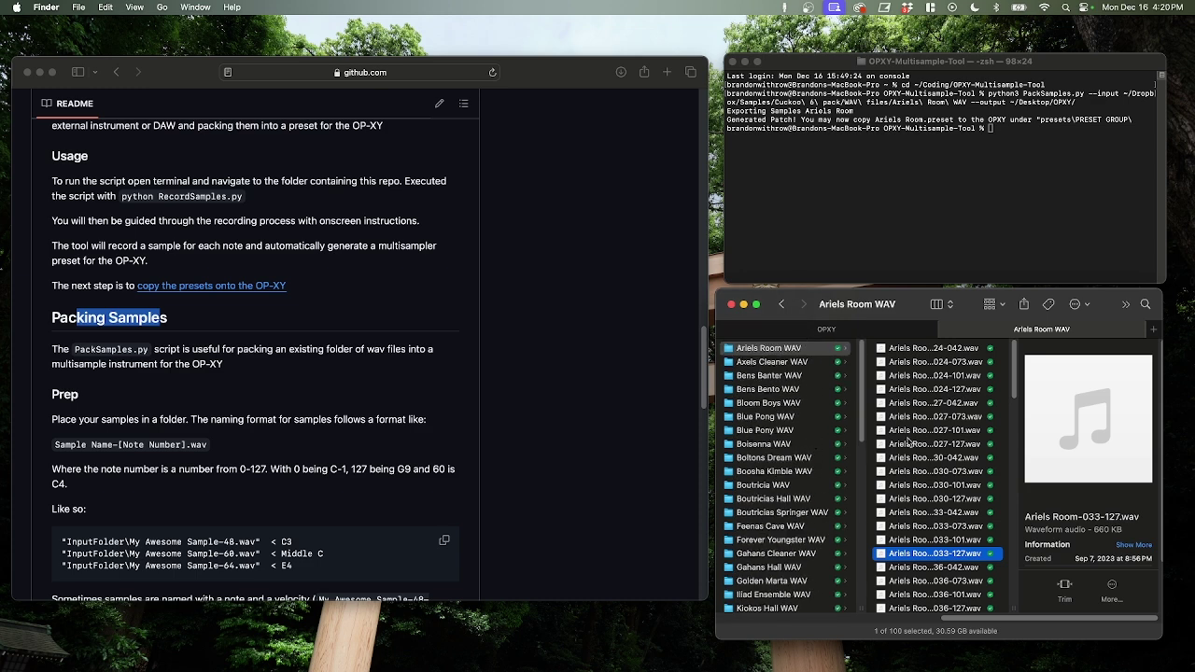
left_click(931, 364)
left_click(931, 404)
left_click(920, 429)
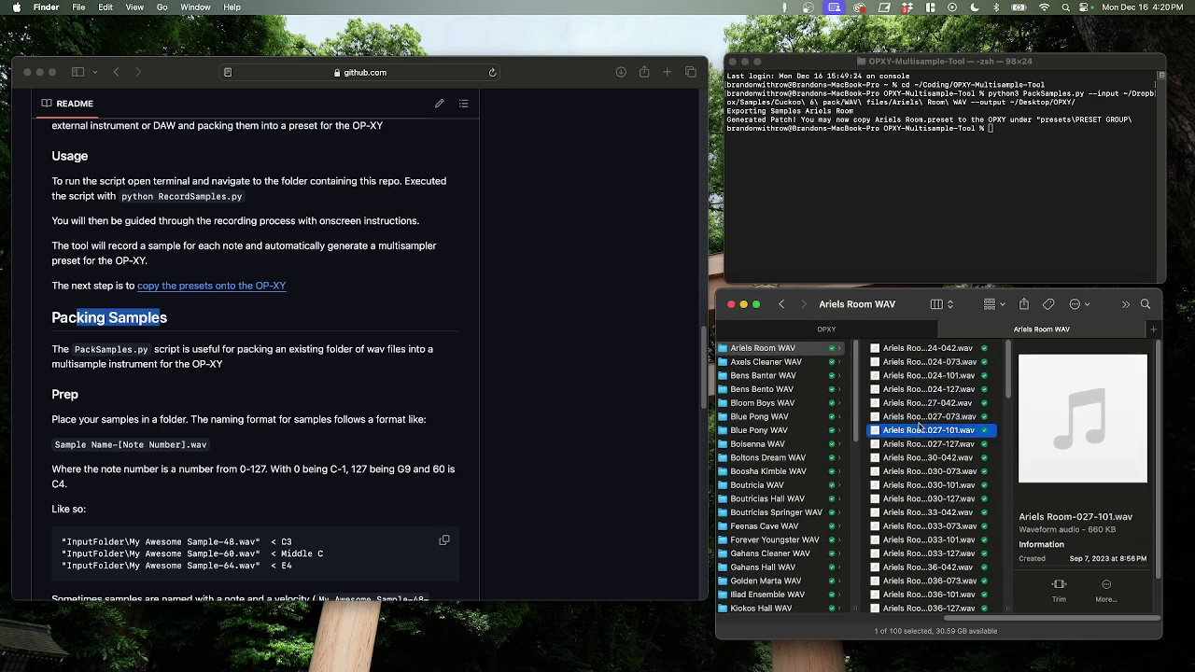
scroll(928, 455, "down", 10)
scroll(943, 538, "up", 10)
left_click(906, 362)
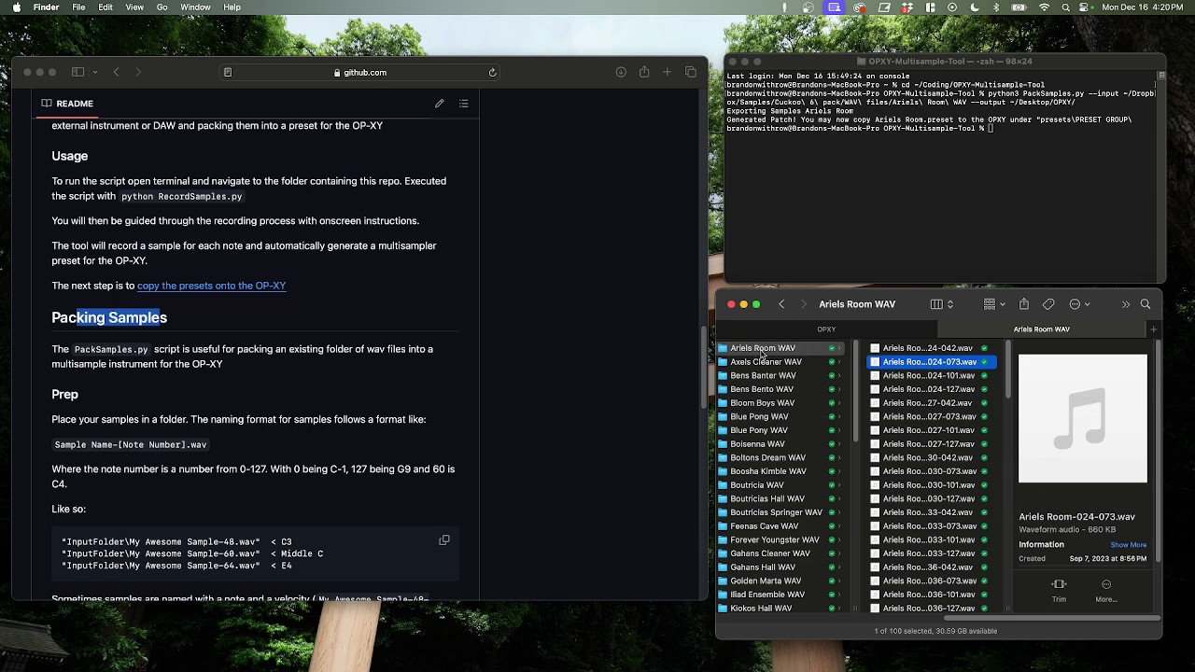
left_click(910, 447)
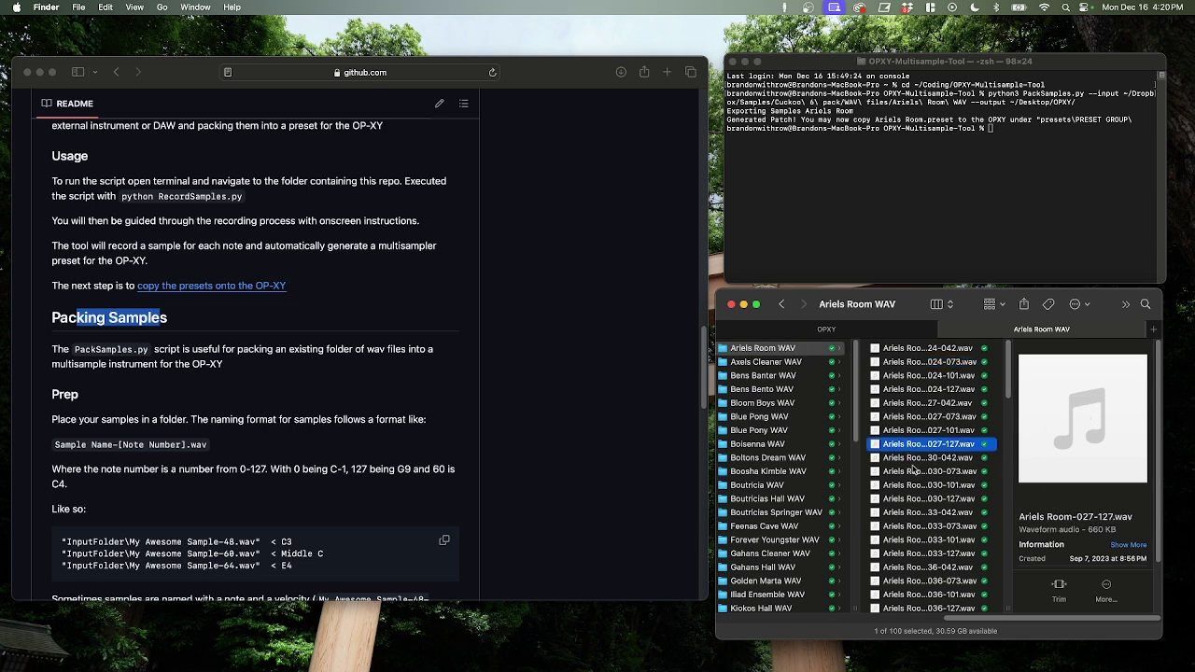
Quick Look preview samples 027-127 through 033-101, stepping down the list
key("space")
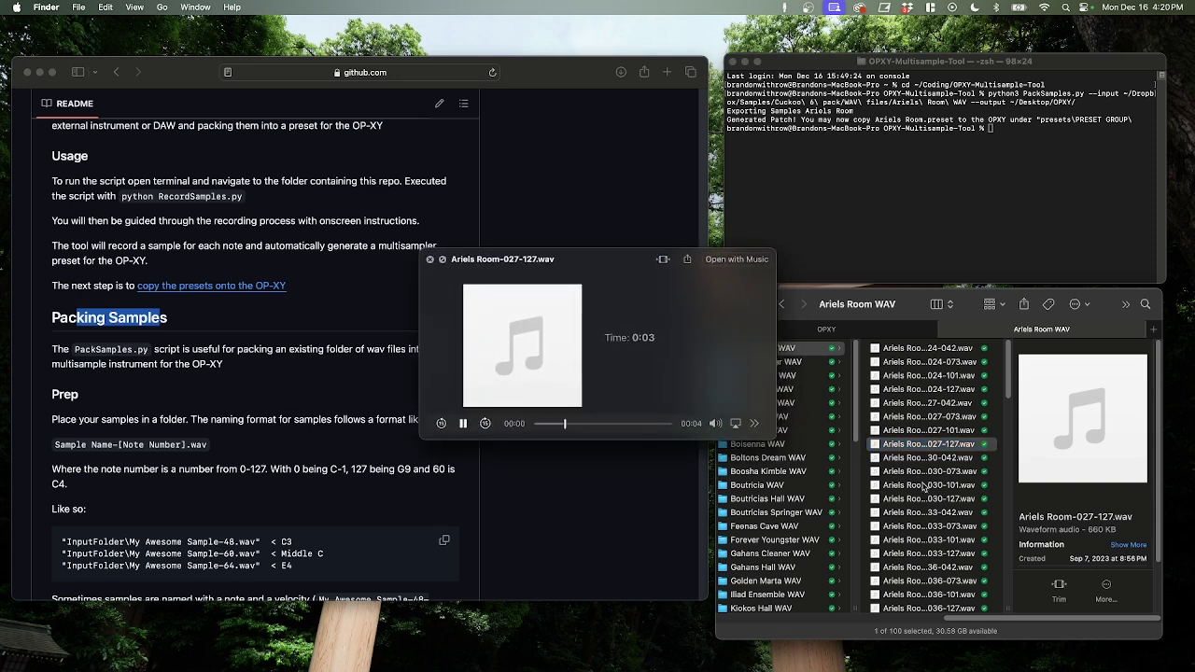
key("Down")
key("Down")
key("Down")
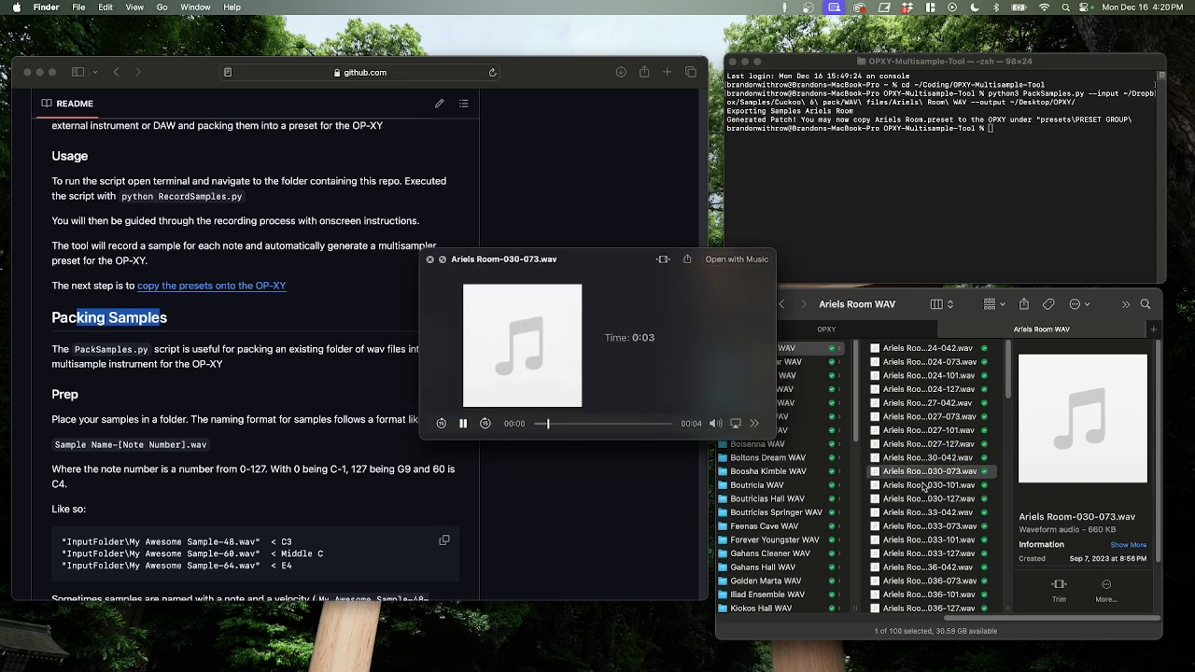
key("Down")
key("Down")
key("Down")
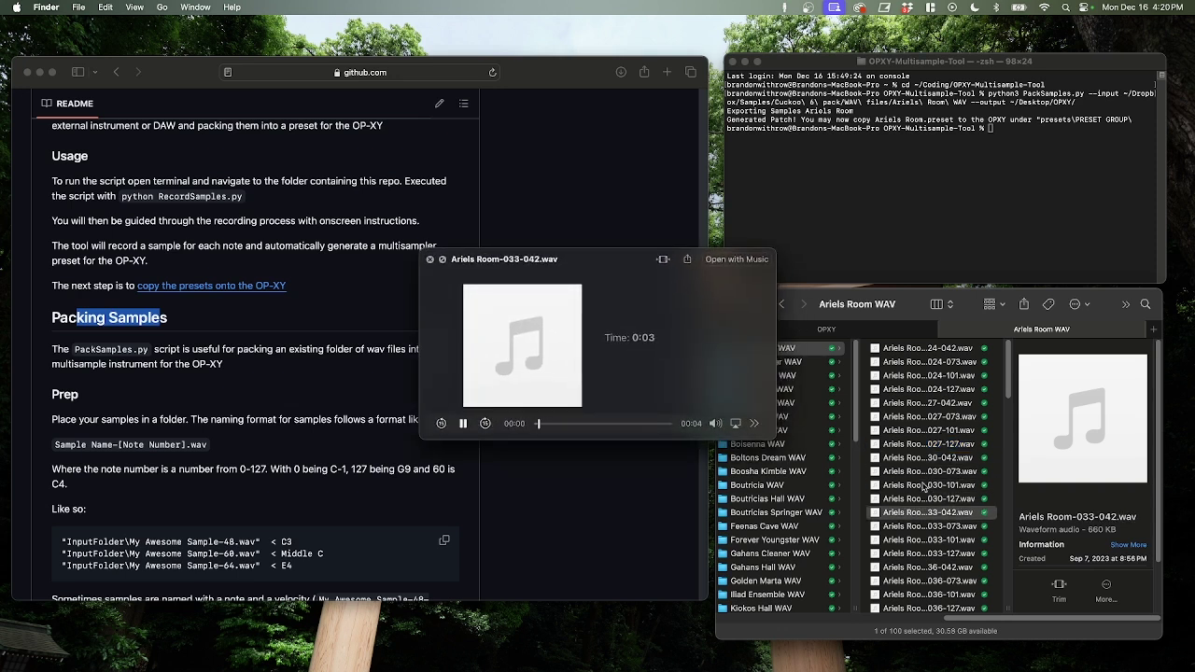
key("Down")
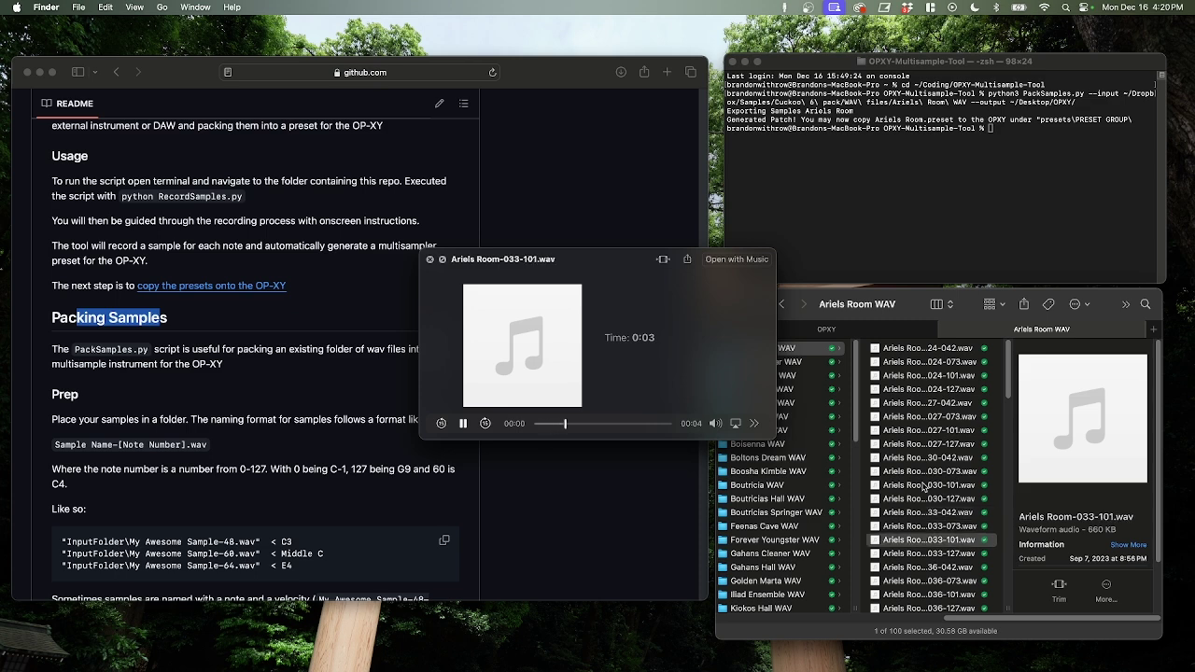
key("Down")
key("space")
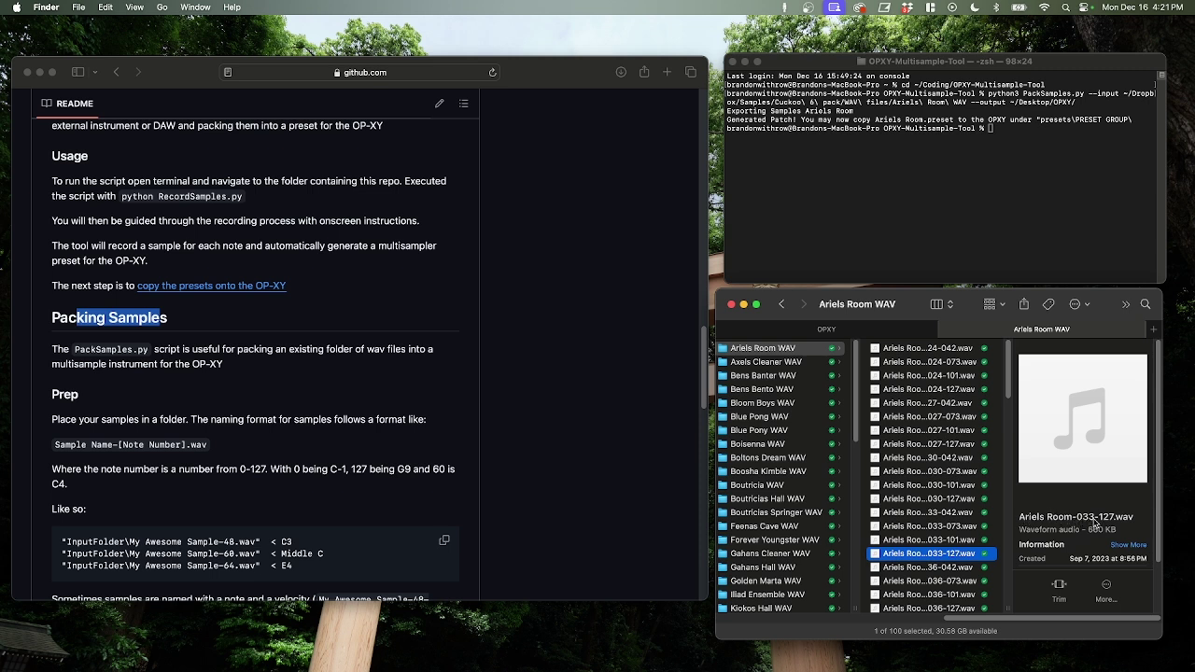
Scroll down and preview the 048-127, 051-073 and 054-042 samples
scroll(953, 561, "down", 5)
scroll(954, 561, "down", 4)
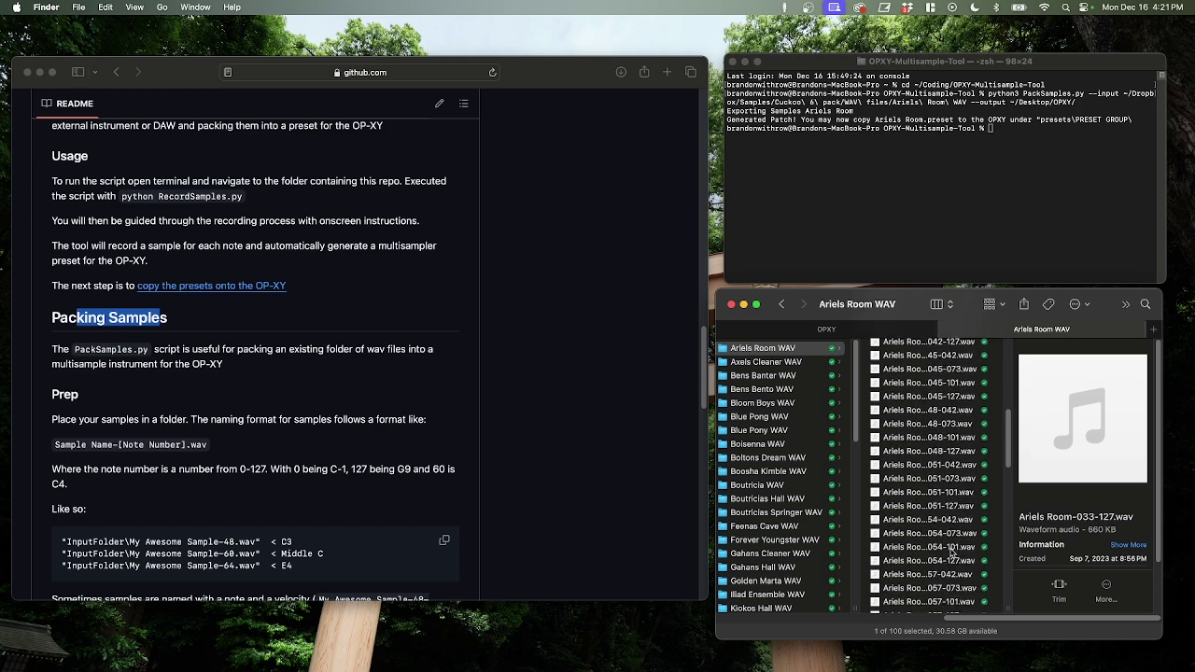
left_click(913, 455)
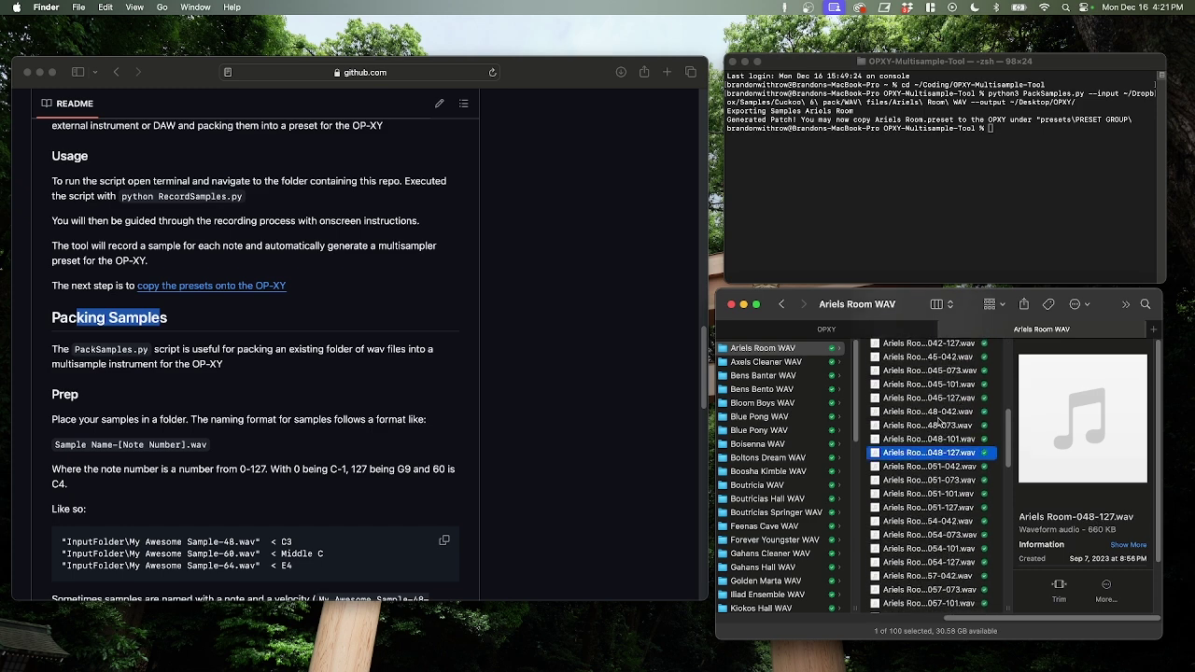
left_click(927, 481)
left_click(952, 523)
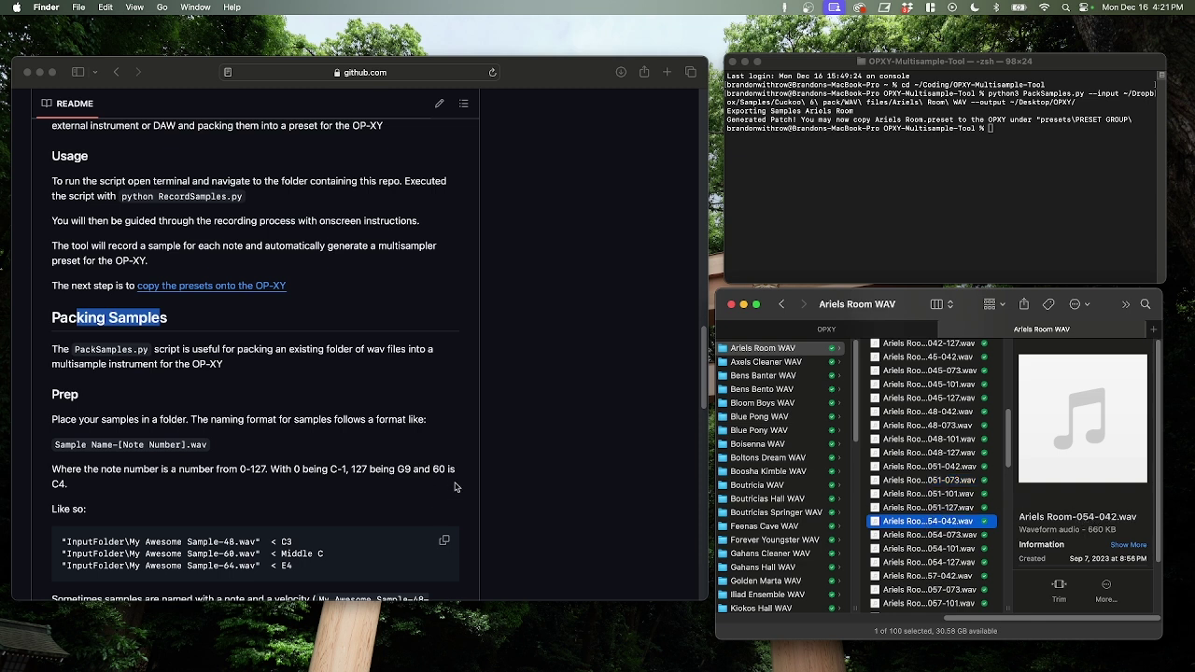
Highlight C-1, G9 and C4 (note 60) in the README's note-number description
left_click(286, 476)
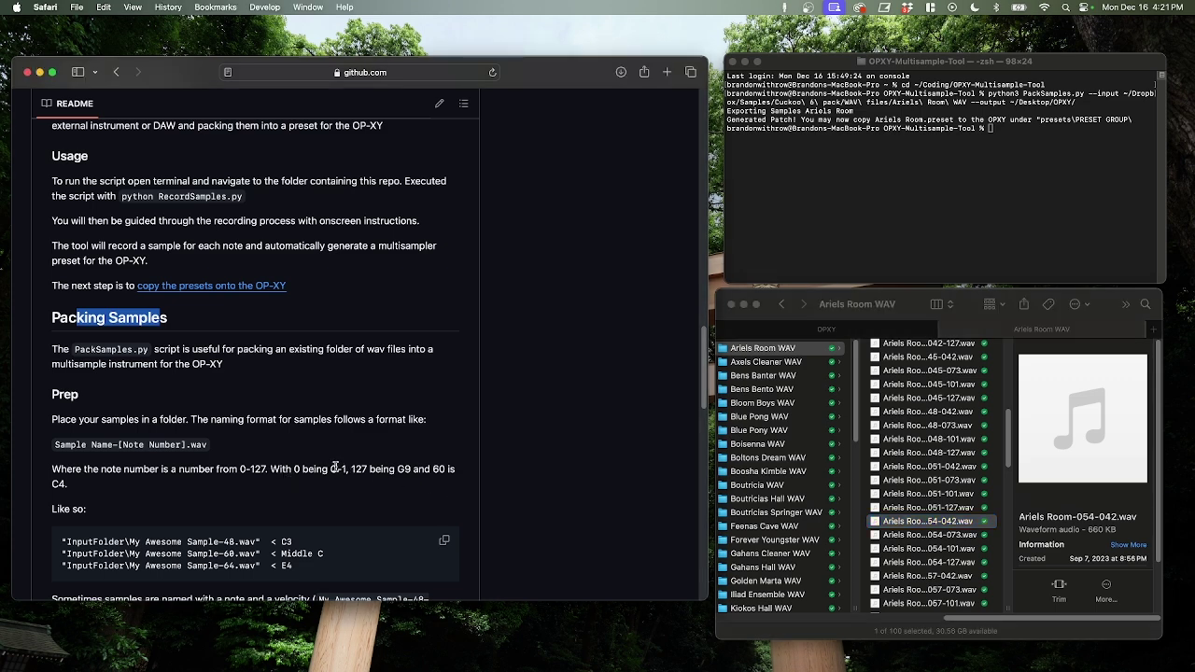
left_click_drag(336, 469, 347, 469)
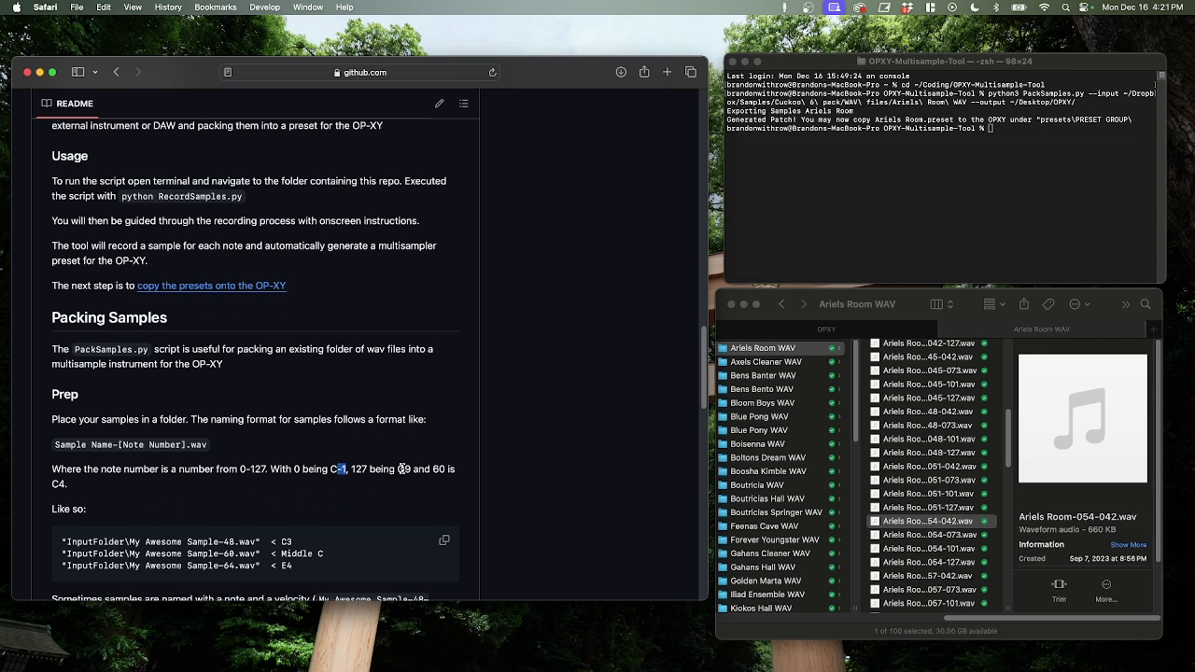
left_click_drag(400, 469, 419, 469)
left_click(430, 469)
double_click(57, 484)
Preview the 051-127 and 051-101 samples in Finder, then return to Terminal
left_click(953, 520)
left_click(954, 507)
left_click(955, 494)
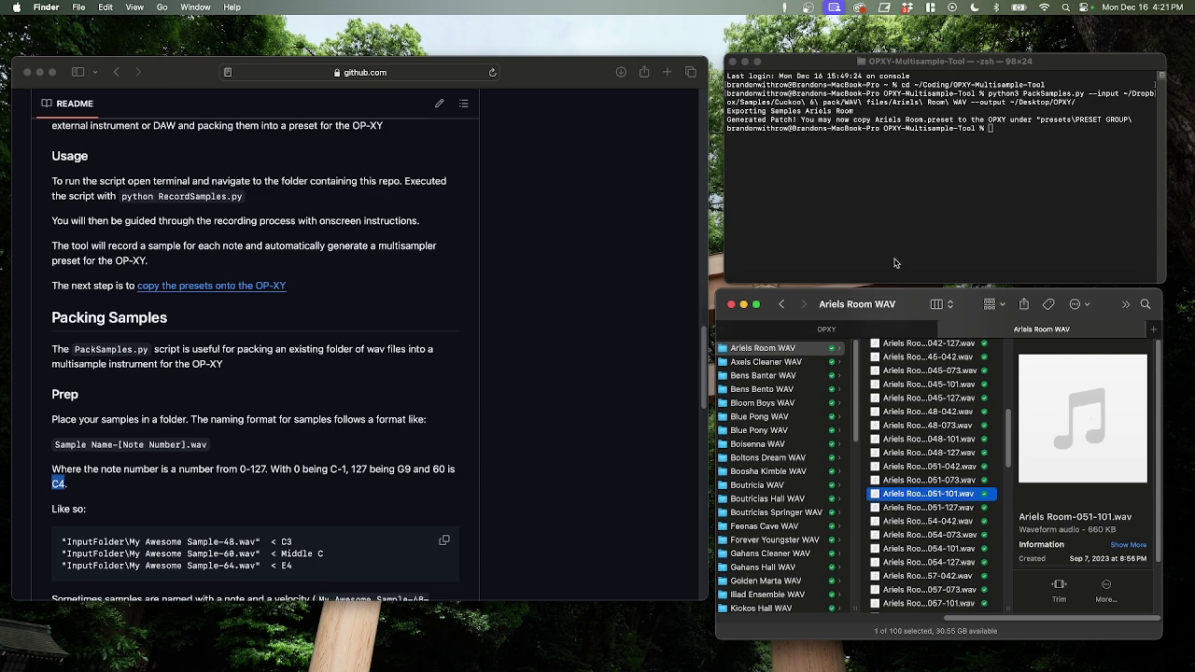
left_click(912, 239)
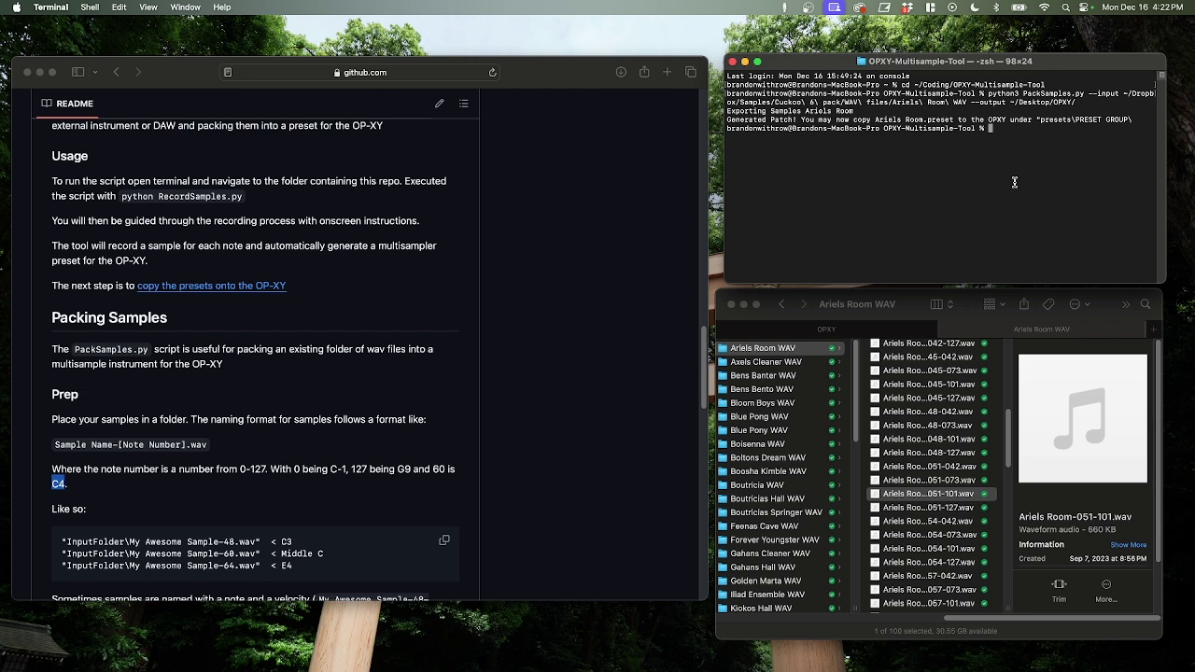
Type python3 PackSamples.py --input ~/Dropbox/Samples/Cuckoo 6 pack/WAV files/Ariels Room WAV using Tab completion
type("python3")
type("PackSamples.py --input")
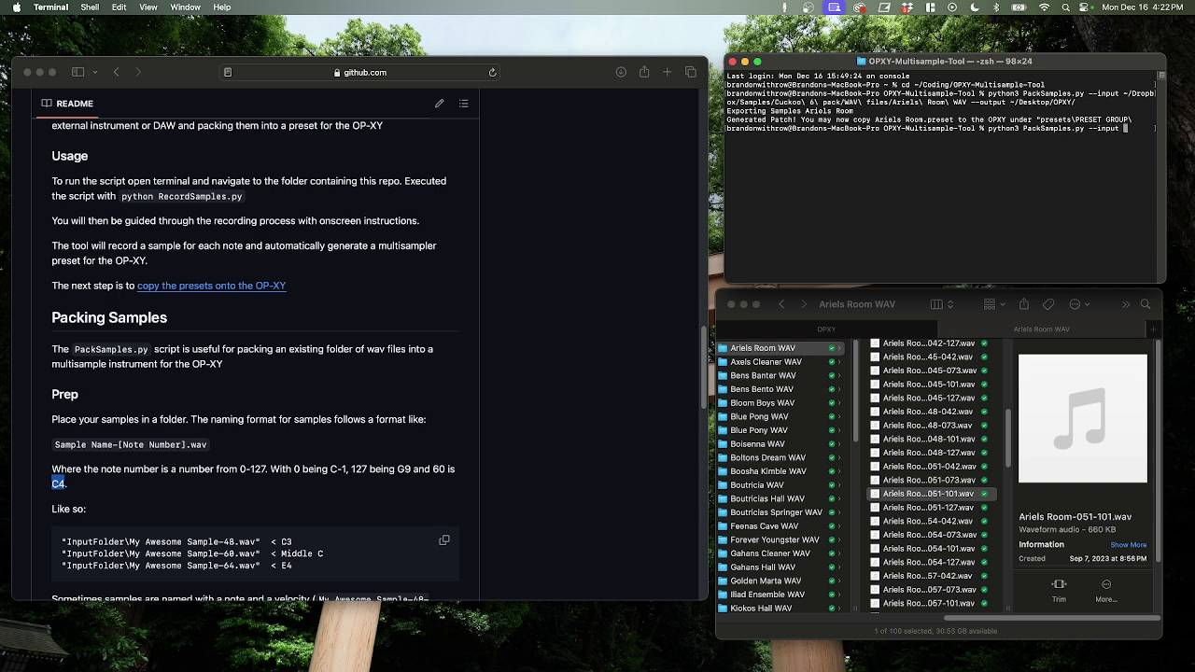
type(" ~/Dropbox/S")
key("Tab")
key("BackSpace")
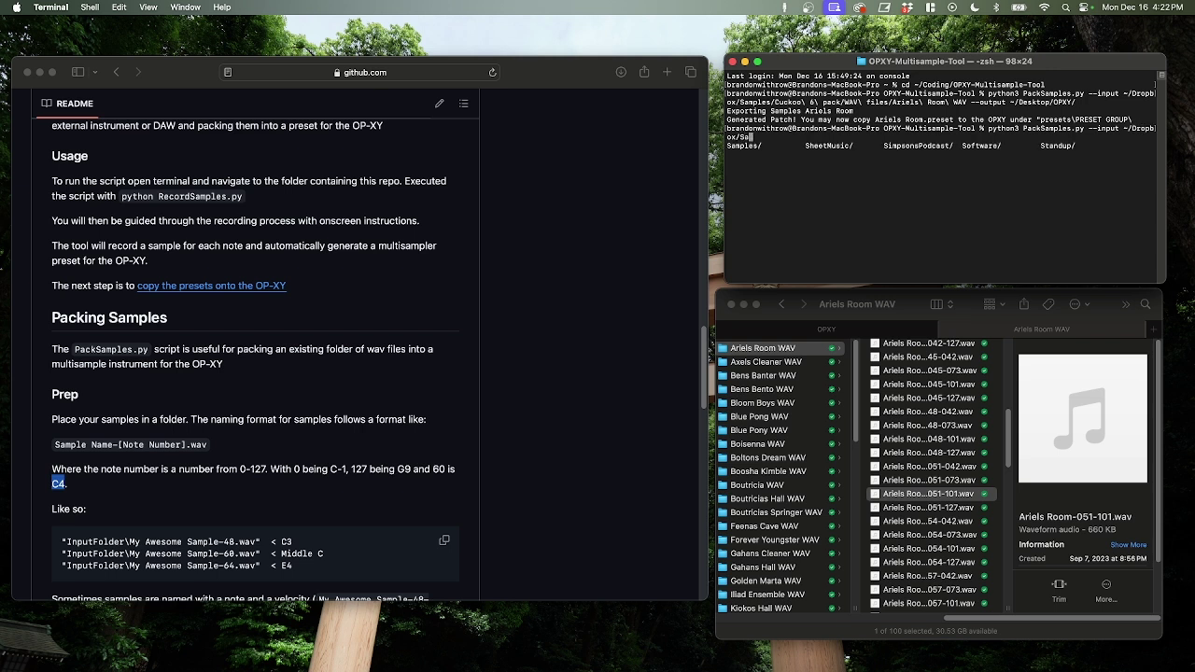
type("a")
key("Tab")
type("Cu")
key("Tab")
type("W")
key("Tab")
type("A")
key("Tab")
type("r")
key("Tab")
Add --output ~/Desktop/OPXY/ and run the packing command
type("--output ~/Des")
key("Tab")
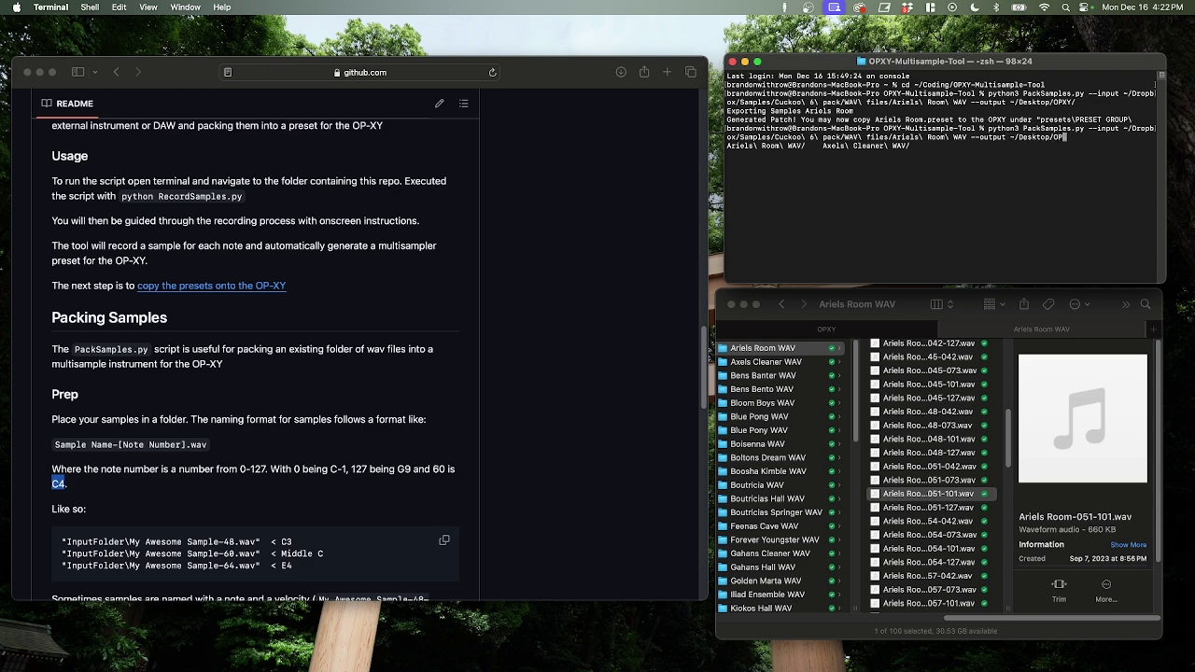
type("OPXY/")
key("Return")
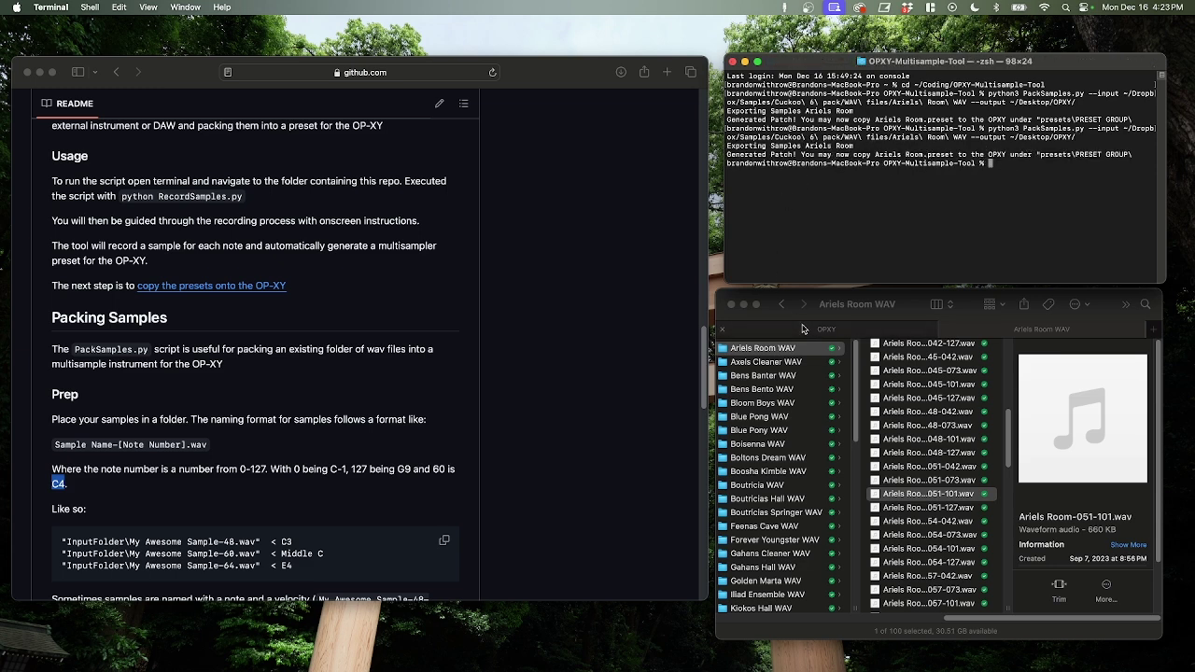
Open Ariels Room.preset in the OPXY folder, check its WAVs and patch.json, then go back
left_click(802, 329)
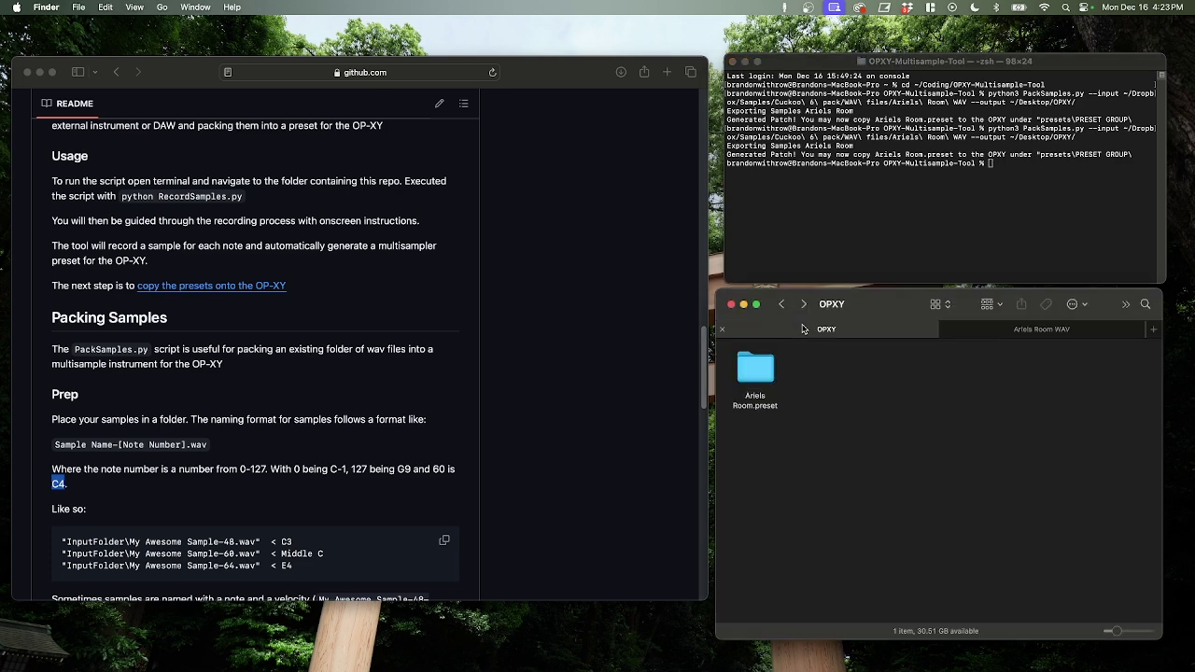
left_click(753, 376)
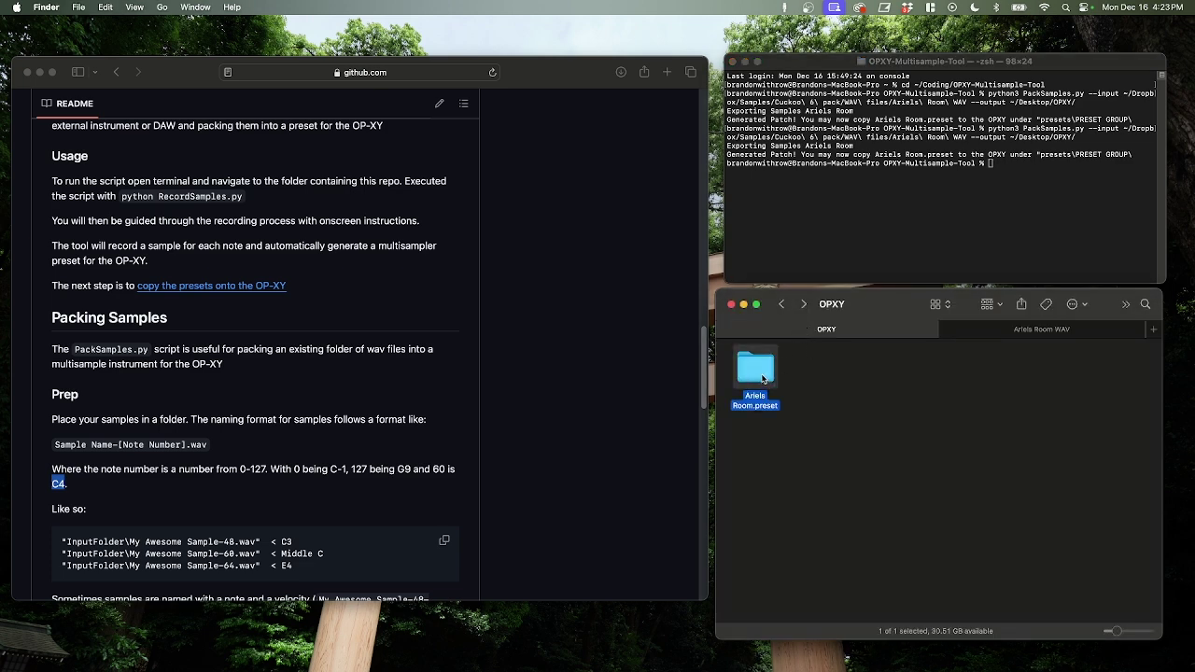
double_click(763, 378)
scroll(827, 457, "down", 3)
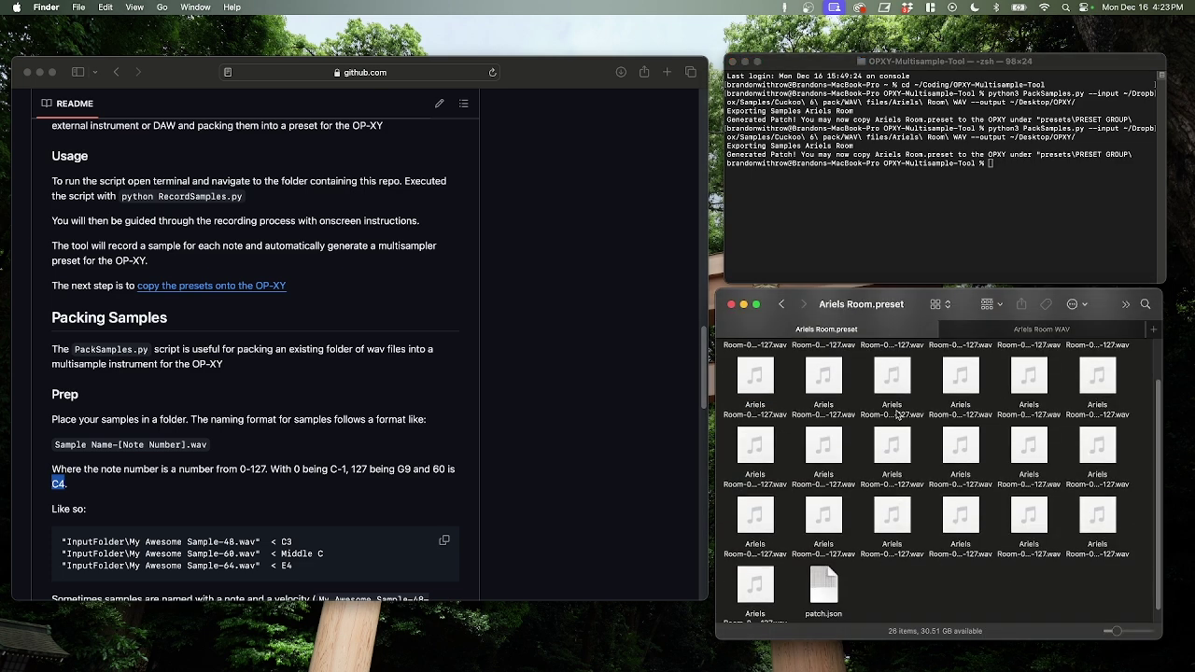
left_click(818, 588)
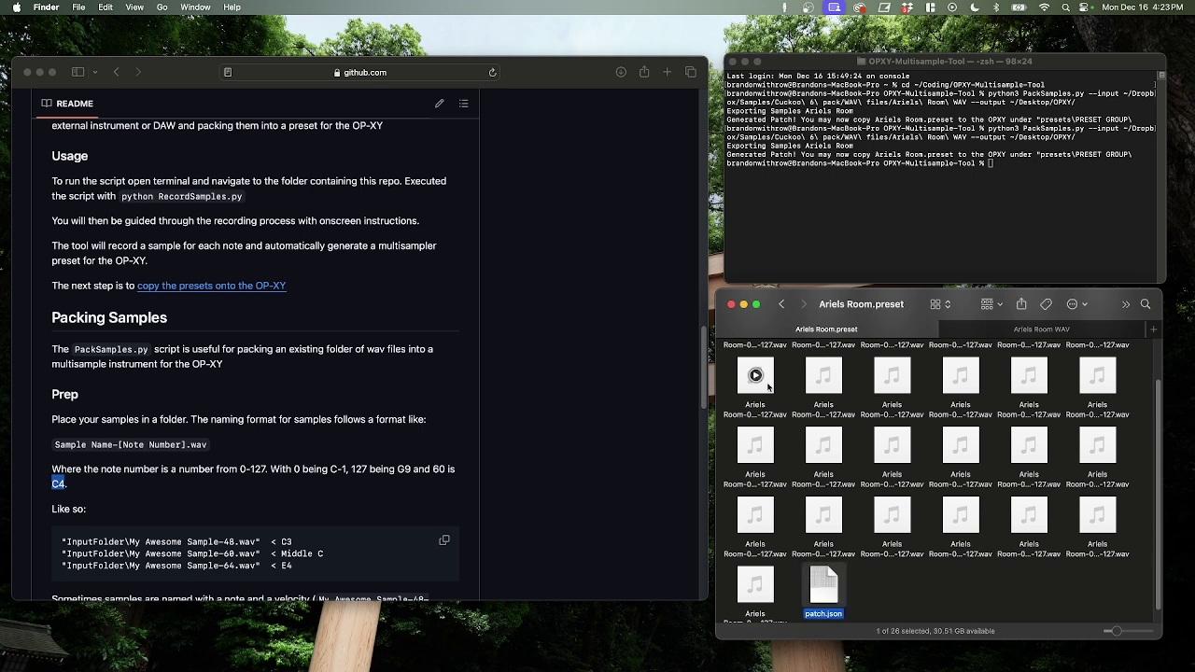
left_click(781, 304)
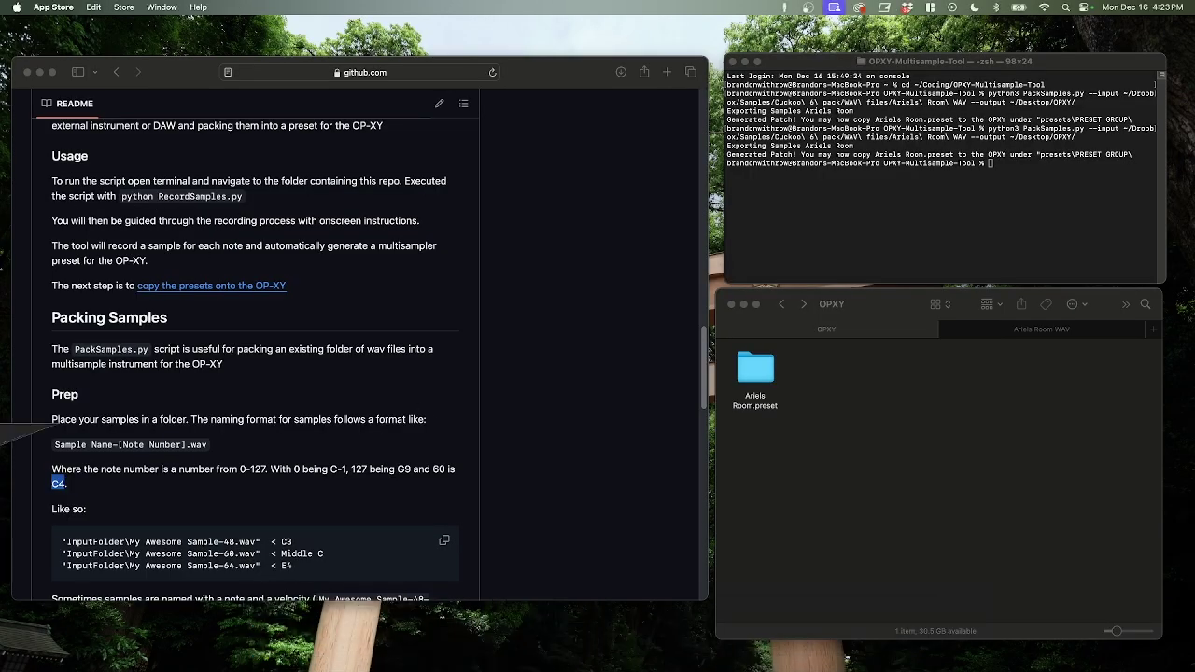
Open field-kit from its App Store page and minimize the store window
key("super+Tab")
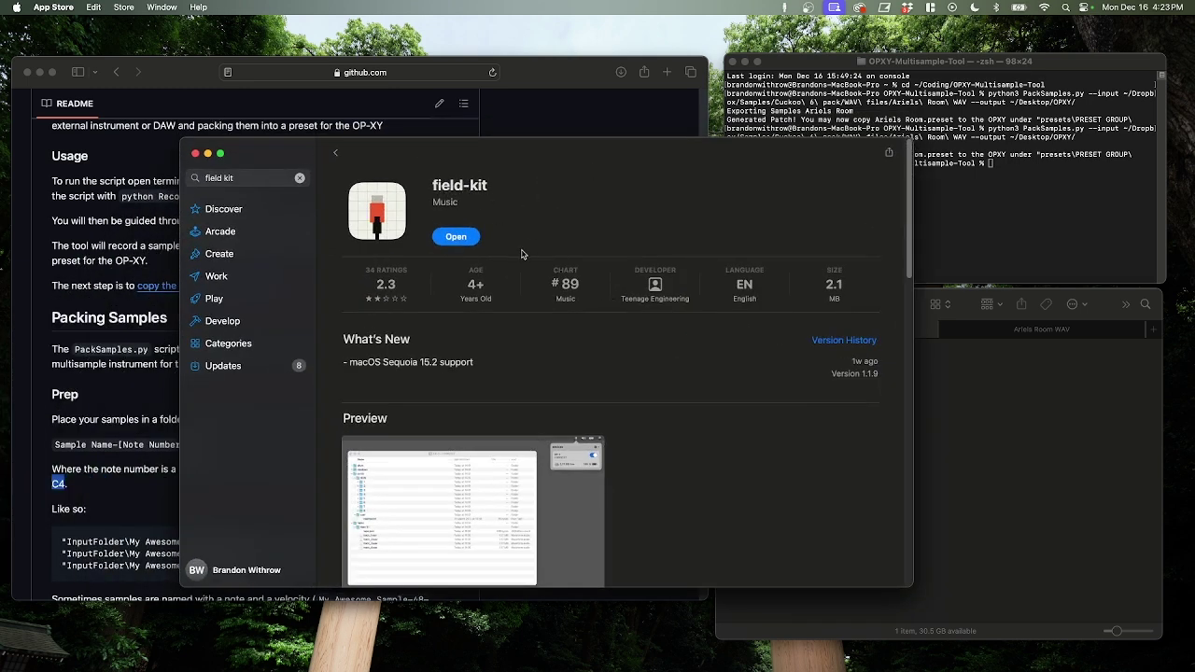
left_click(456, 237)
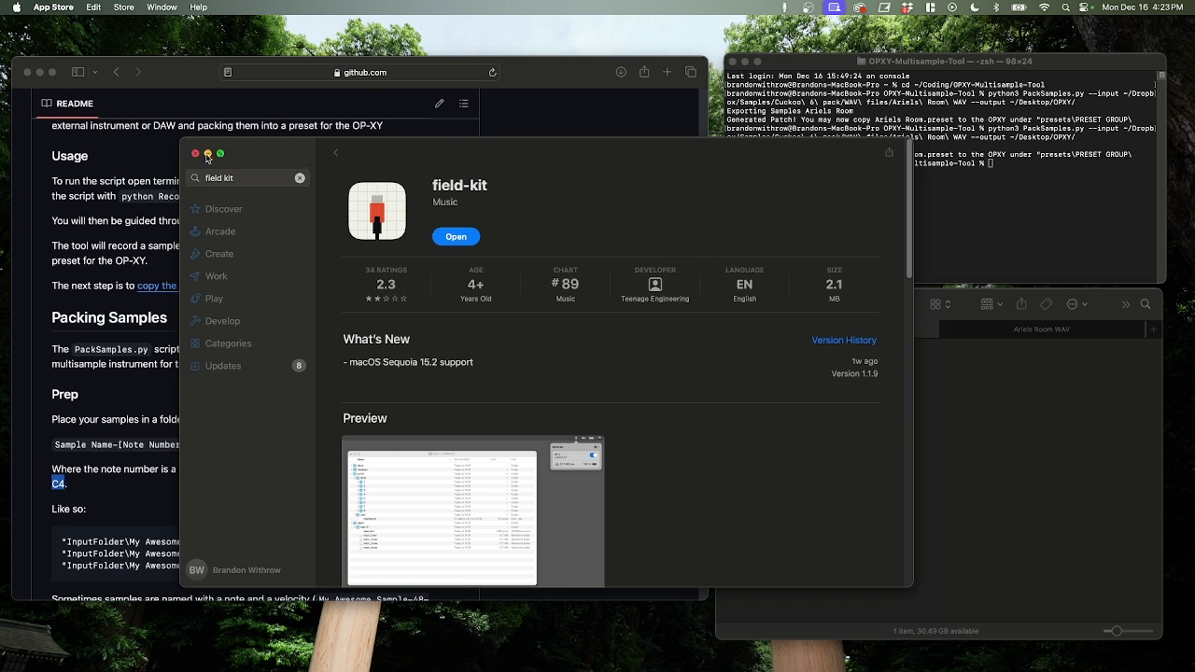
left_click(207, 155)
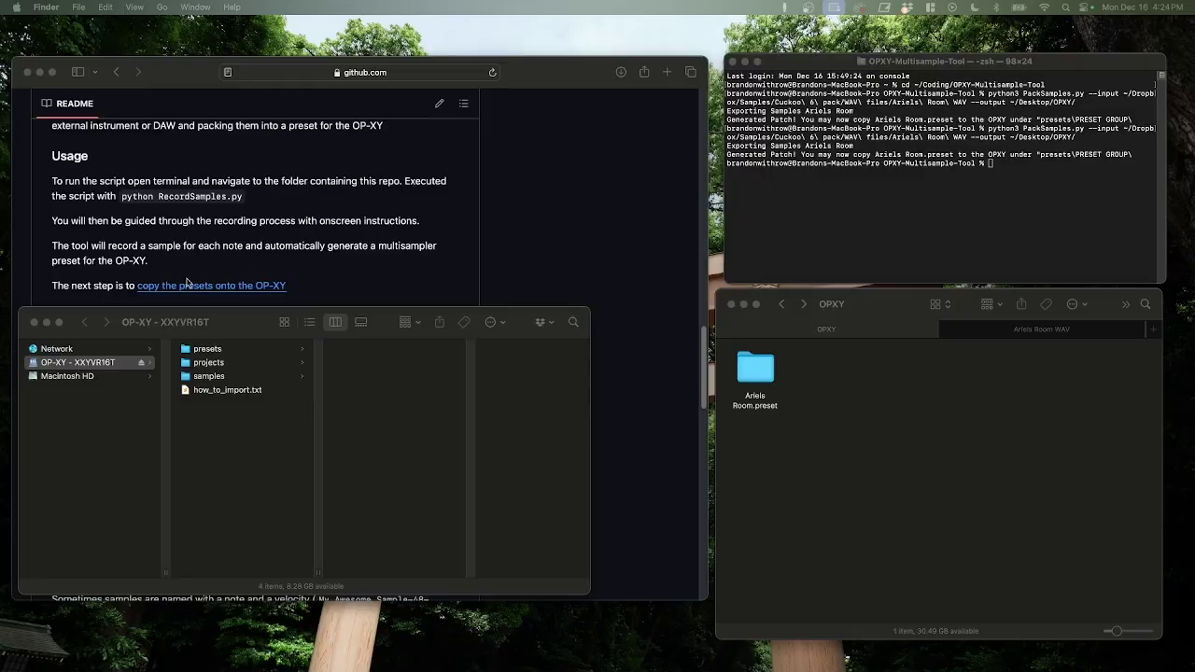
Reposition the OP-XY drive window and browse its presets folder, peeking into bubs and snapshot
left_click_drag(246, 330, 349, 264)
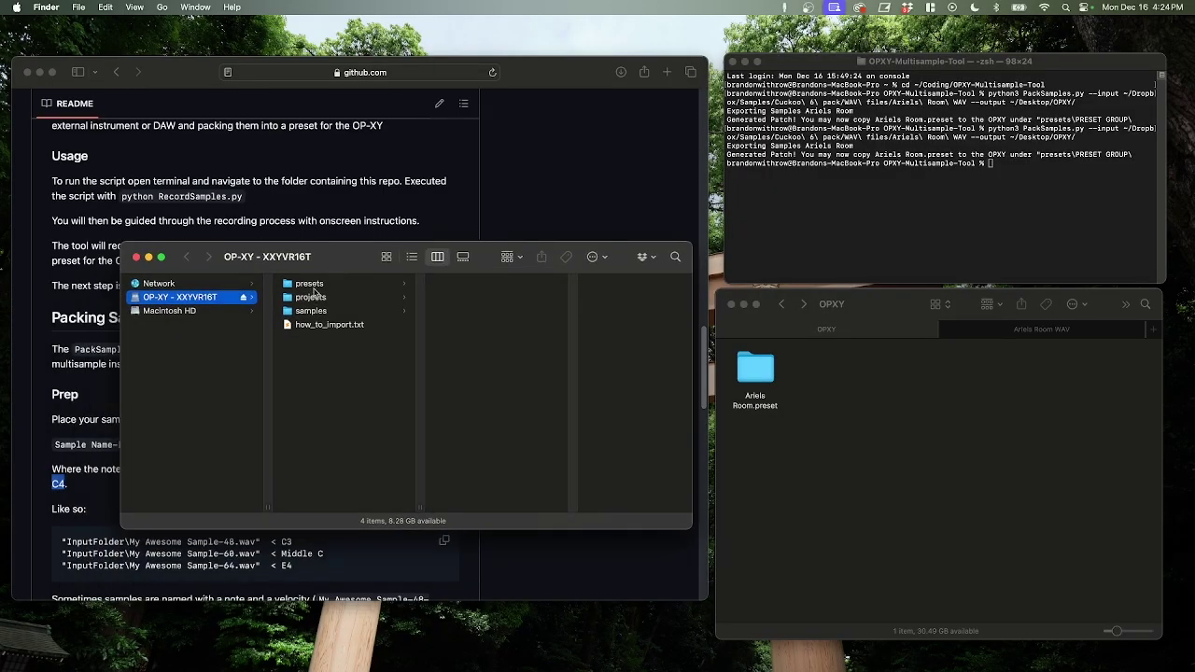
left_click(315, 288)
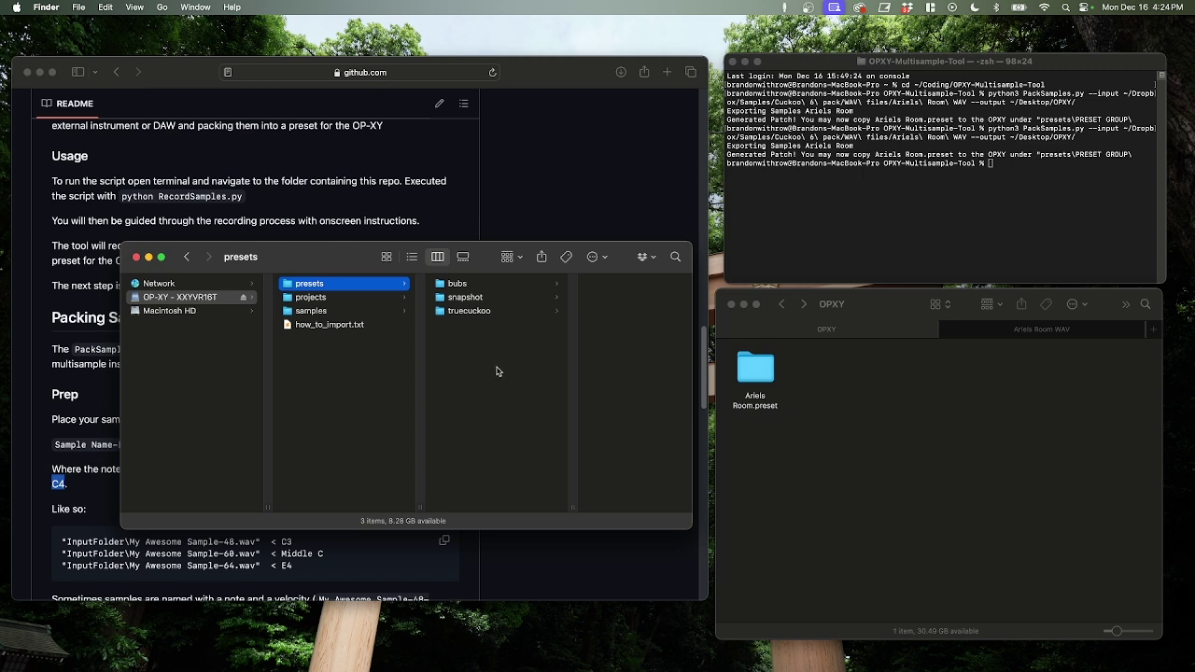
left_click(474, 286)
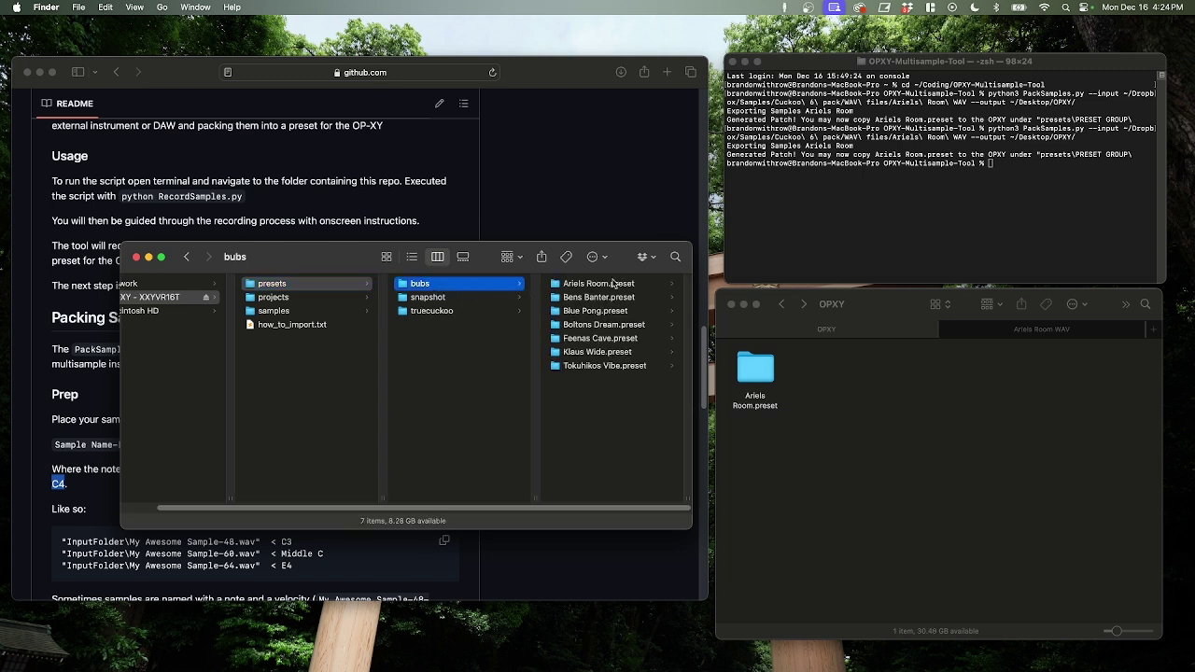
left_click(422, 296)
left_click(449, 372)
Create a 'youtube' folder in presets and copy Ariels Room.preset into it
right_click(449, 364)
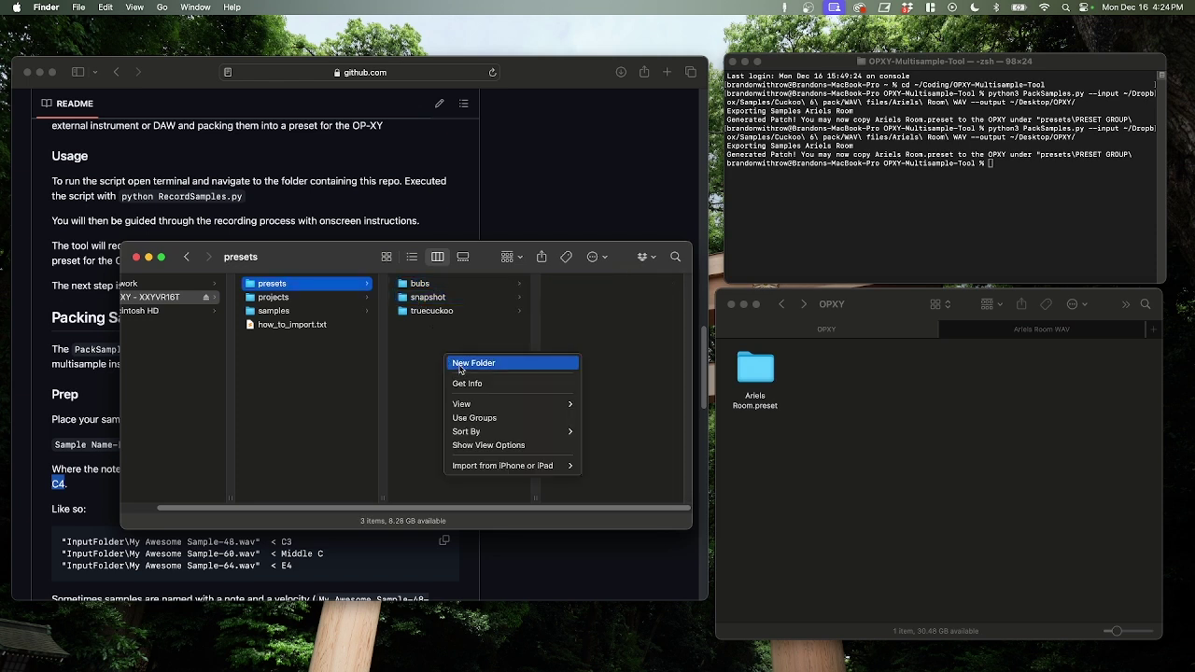
left_click(459, 364)
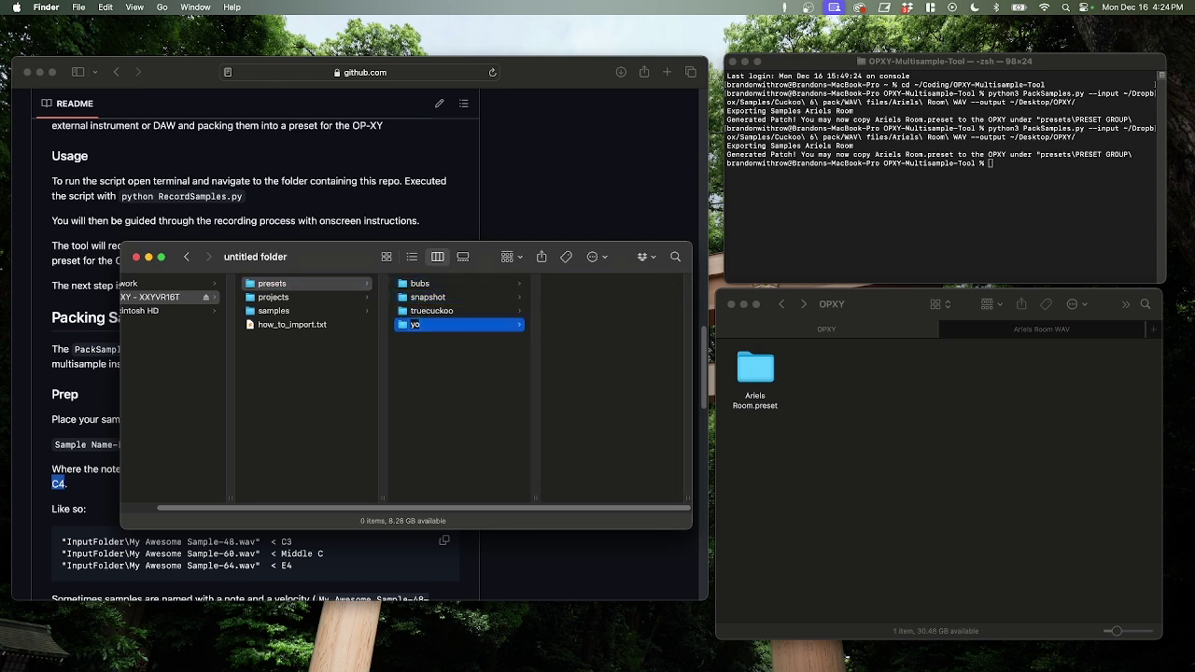
type("utube")
key("Return")
left_click_drag(774, 371, 631, 327)
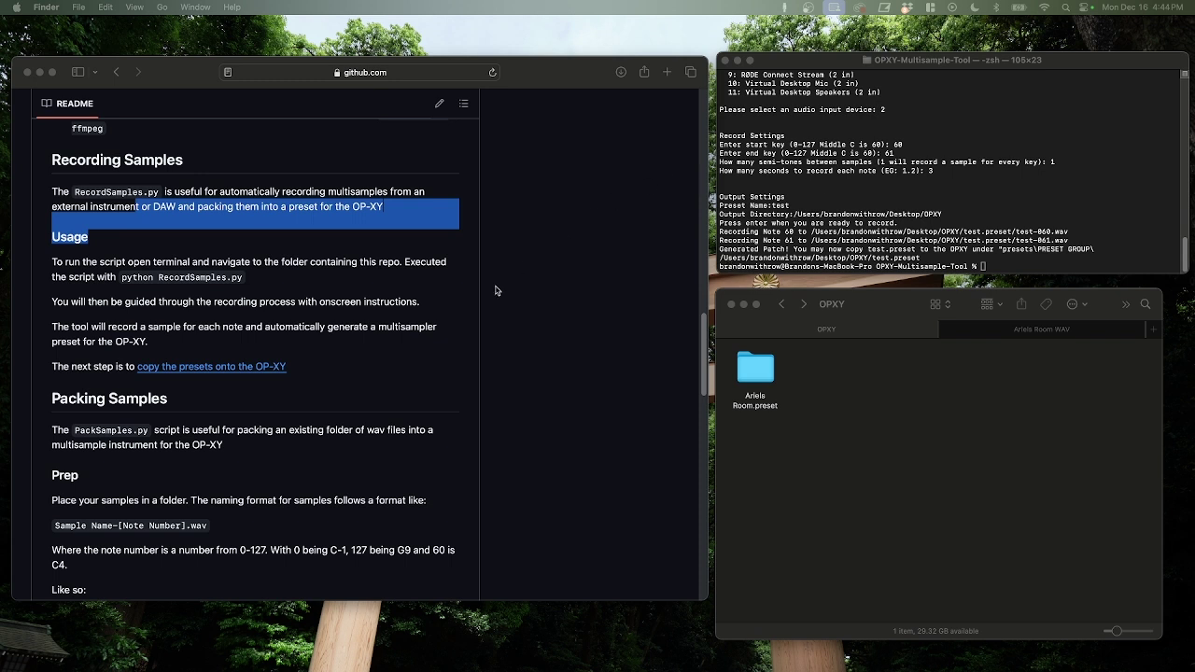
Highlight RecordSamples.py in the README, then enlarge and reposition Terminal and hide Safari
left_click(93, 187)
left_click_drag(82, 190, 177, 192)
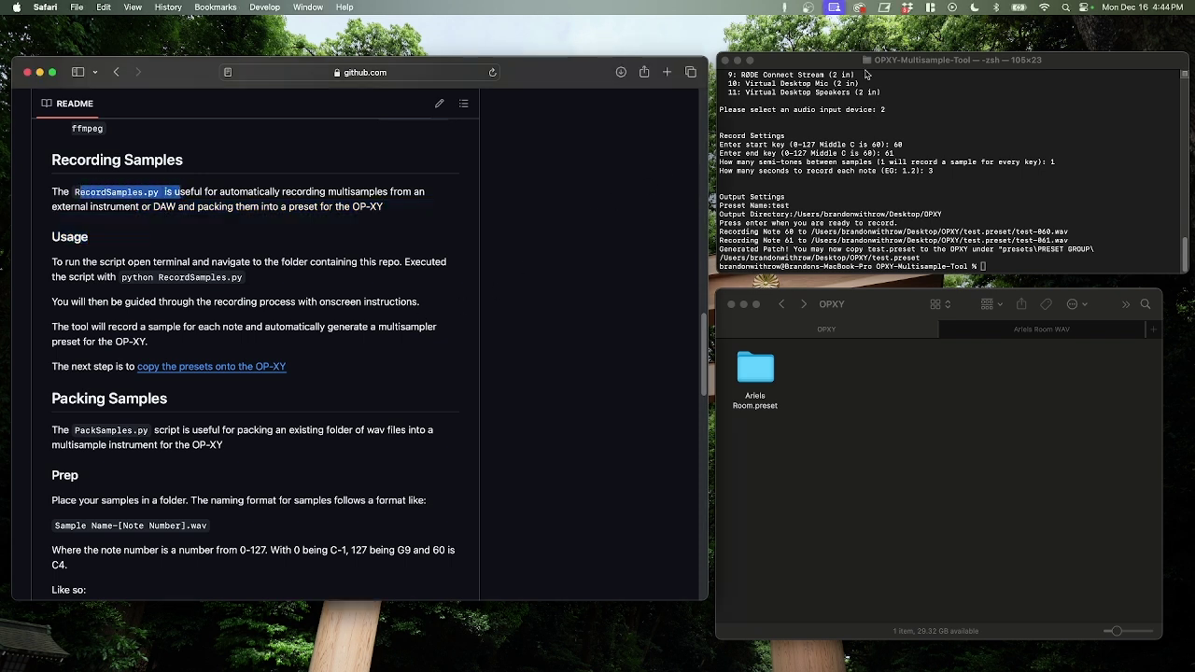
left_click(798, 59)
left_click_drag(798, 59, 236, 105)
left_click_drag(446, 320, 447, 589)
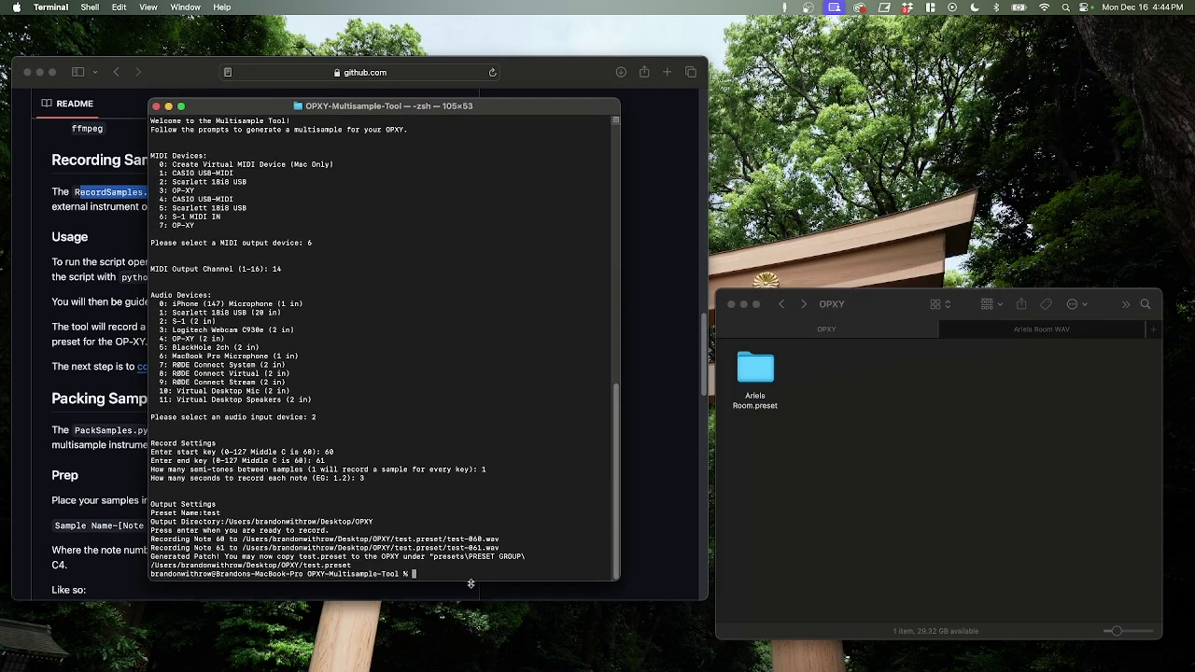
left_click(40, 73)
left_click_drag(271, 109, 256, 81)
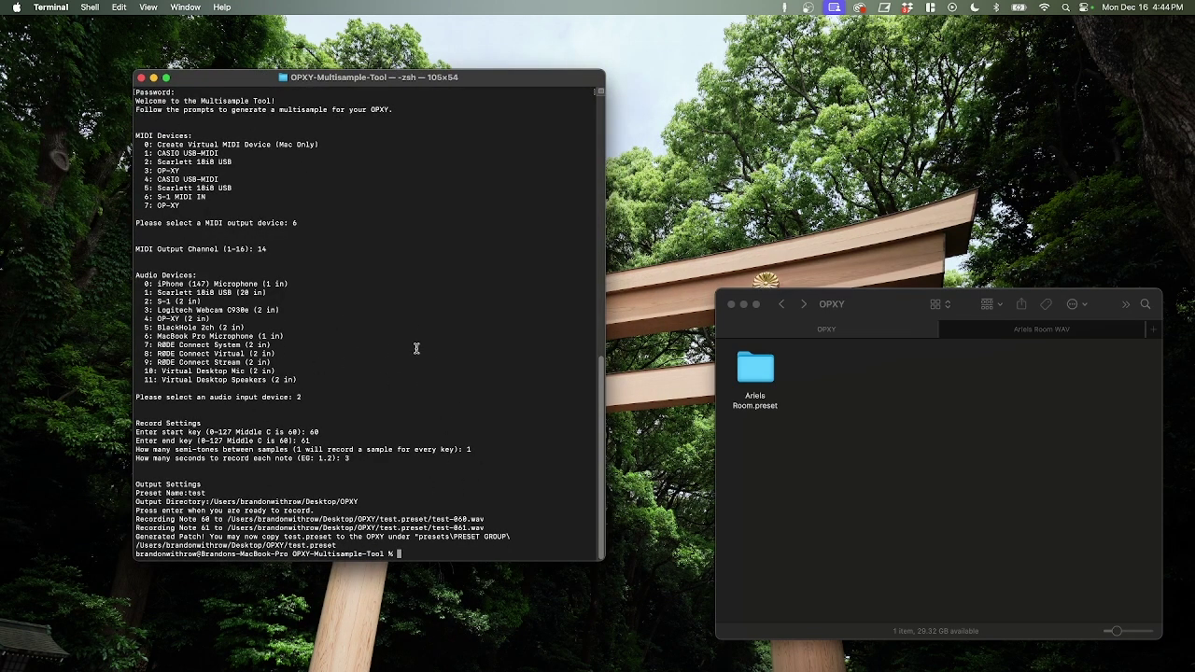
Run python3 RecordSamples.py, Tab-completing the script name
type("p")
type("ython3 Rec")
key("Tab")
key("Return")
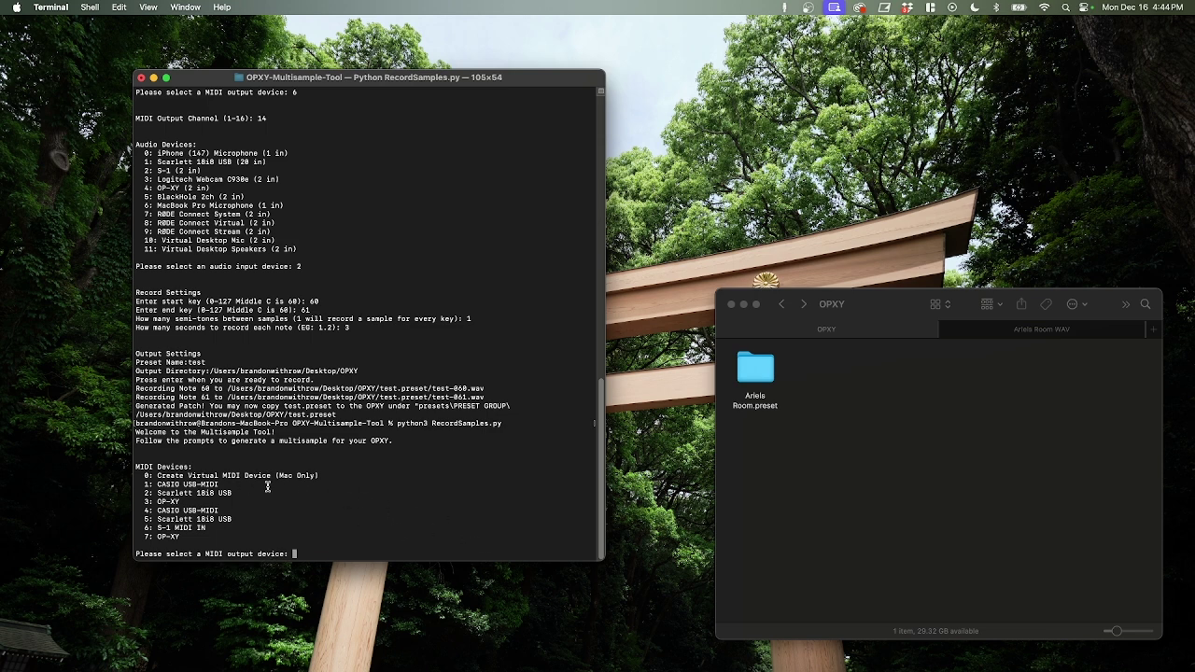
Choose S-1 MIDI IN (device 6) as the MIDI output on channel 14
left_click_drag(147, 529, 200, 529)
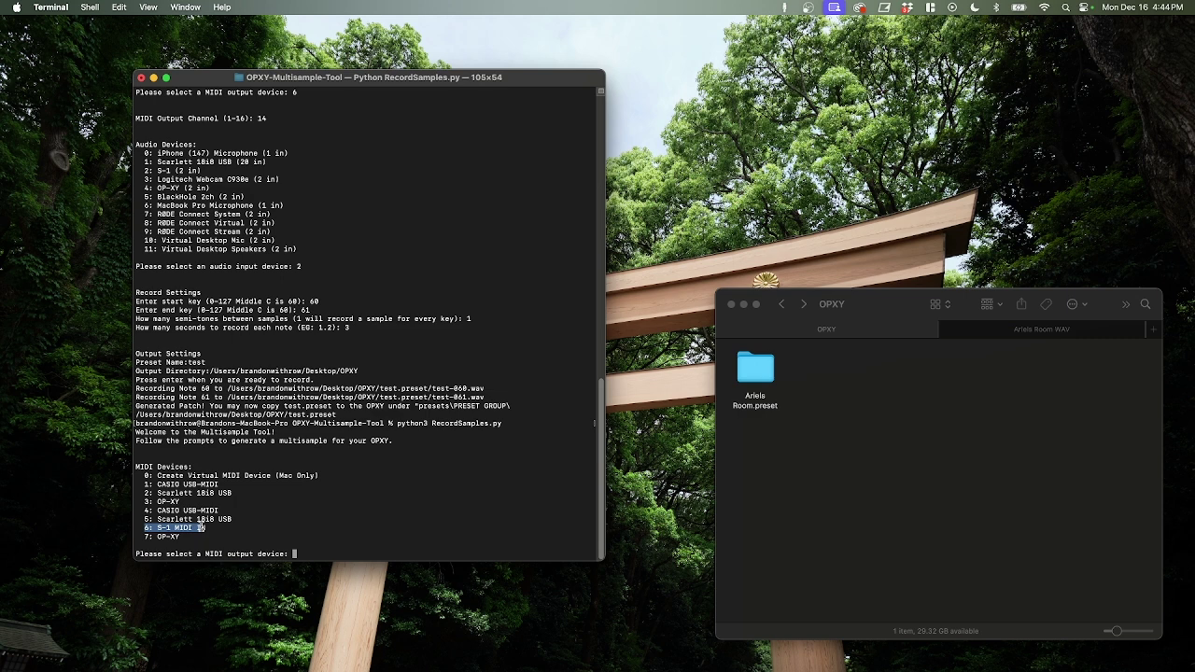
left_click(337, 544)
type("6")
key("Return")
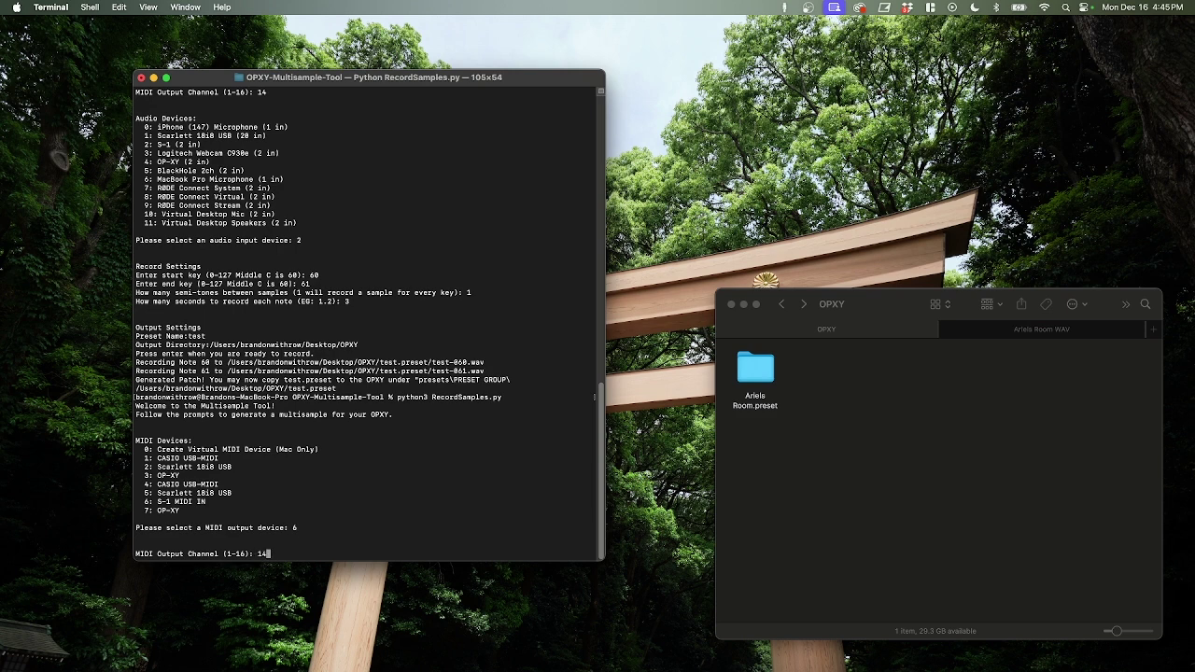
key("Return")
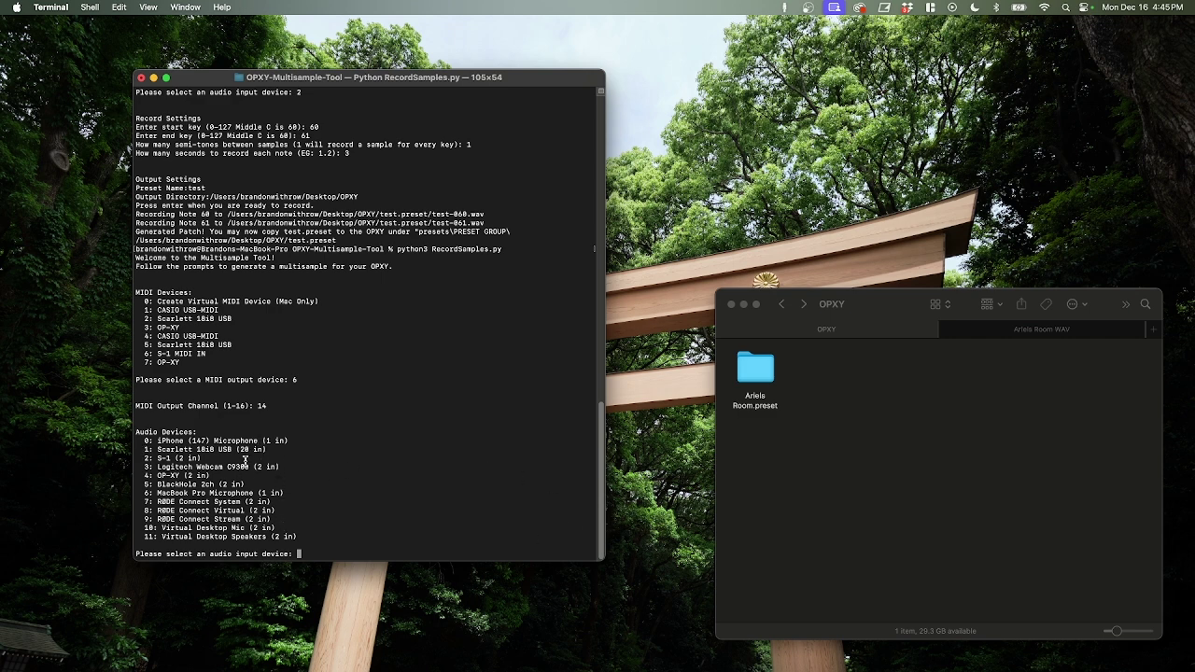
Choose S-1 (device 2) as the audio input device
left_click_drag(202, 460, 140, 458)
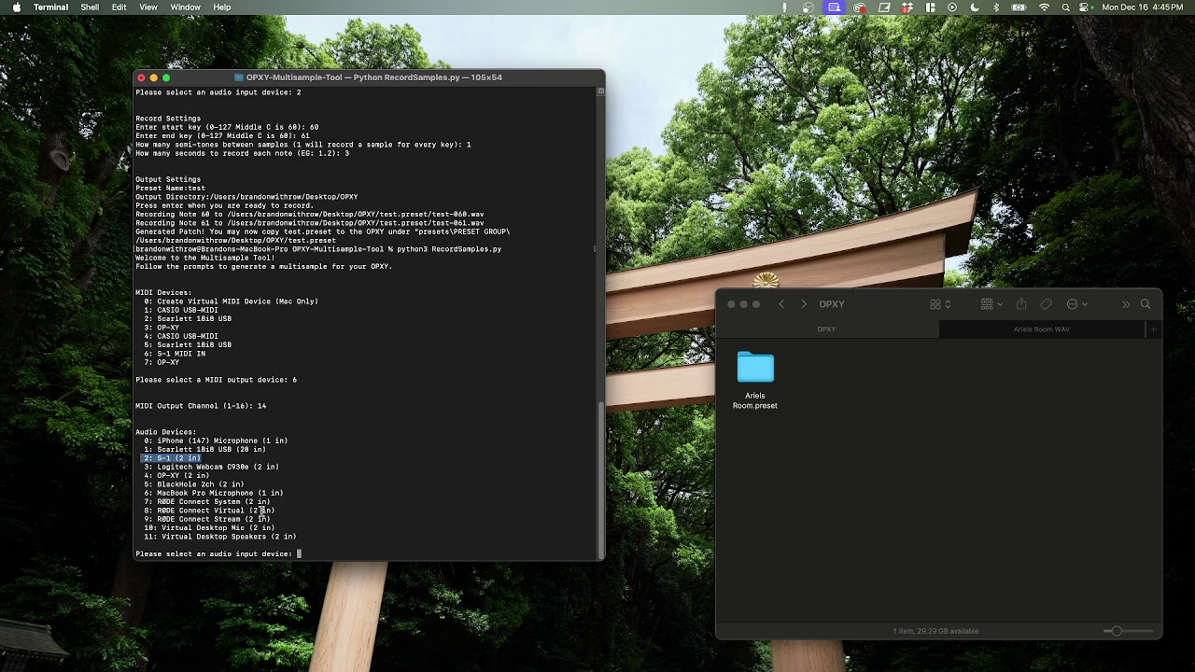
left_click(231, 483)
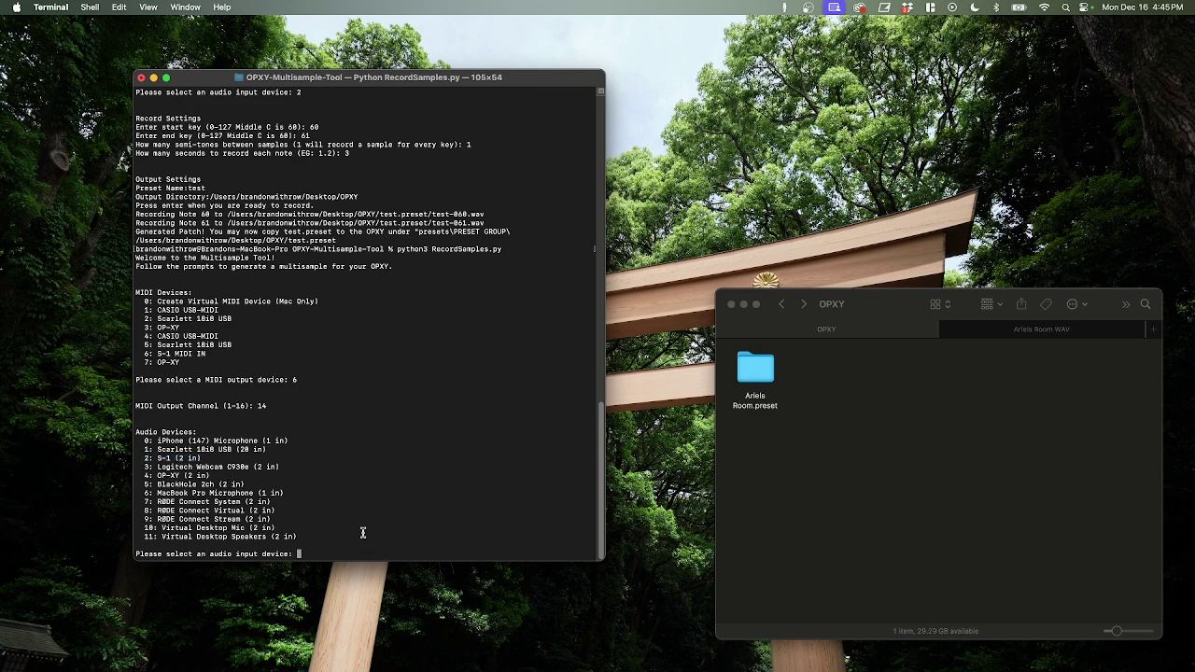
type("2")
key("Return")
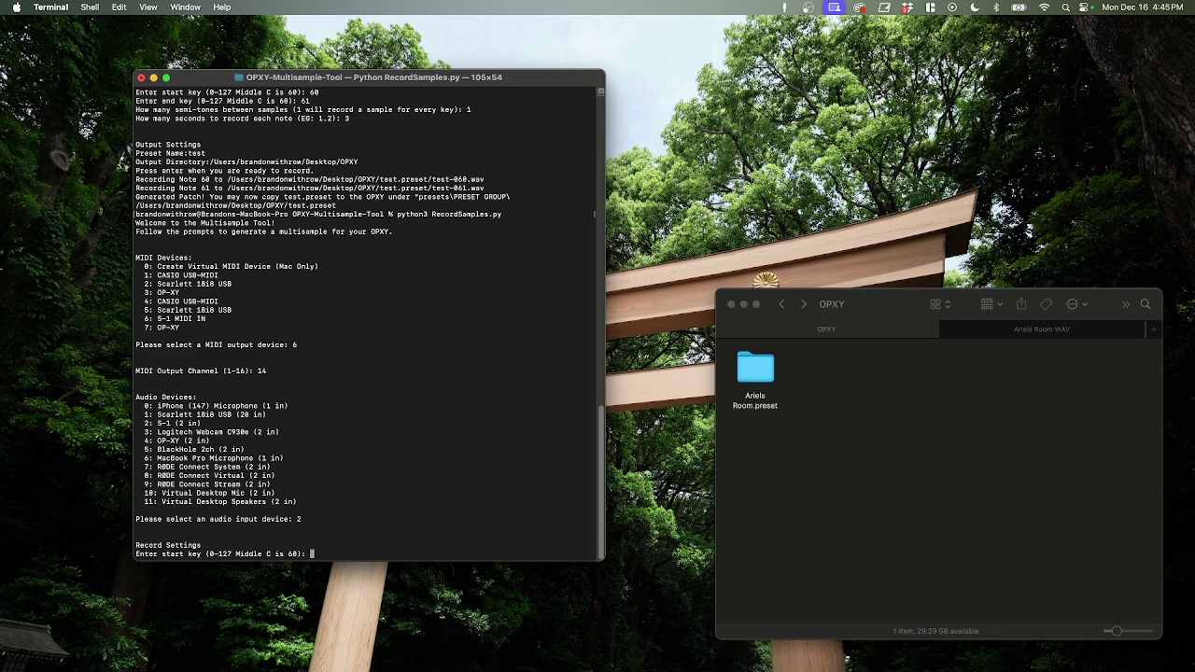
Set the recording range to keys 60 through 64, one semitone apart
type("60")
key("Return")
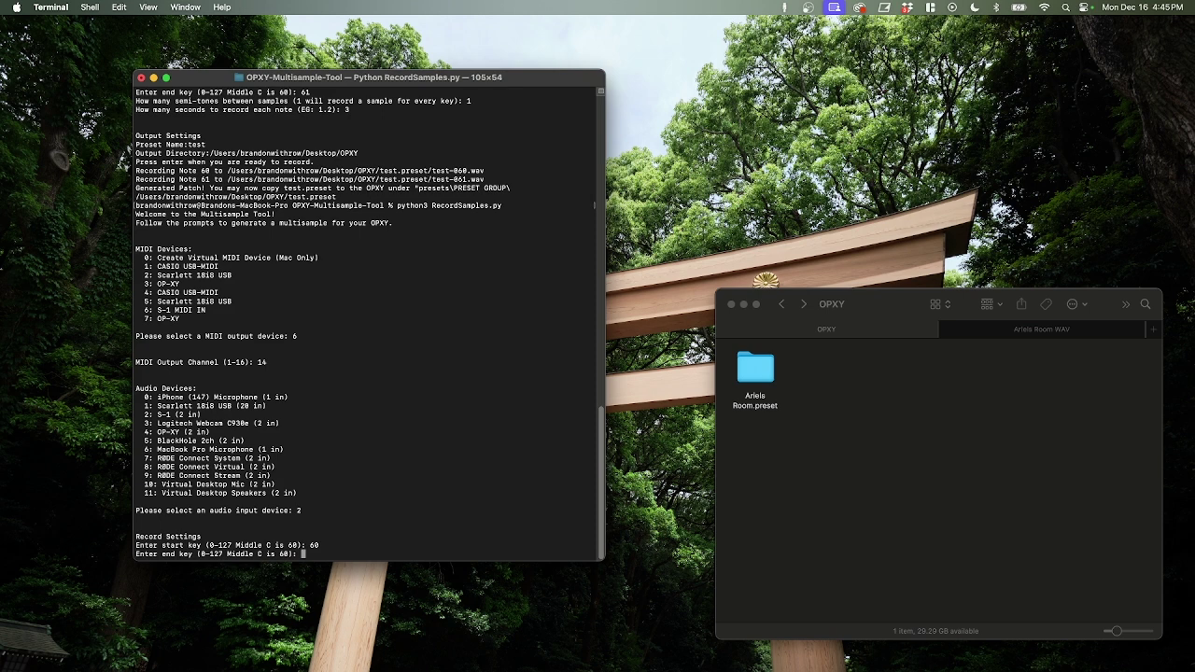
type("64")
key("Return")
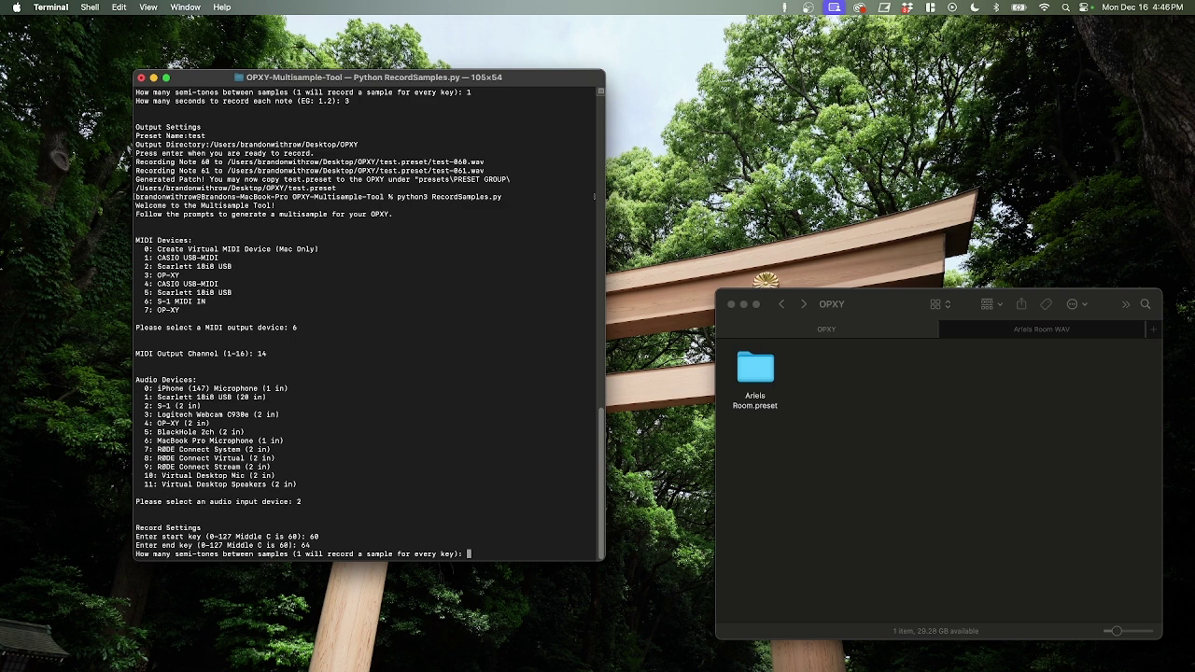
type("1")
key("Return")
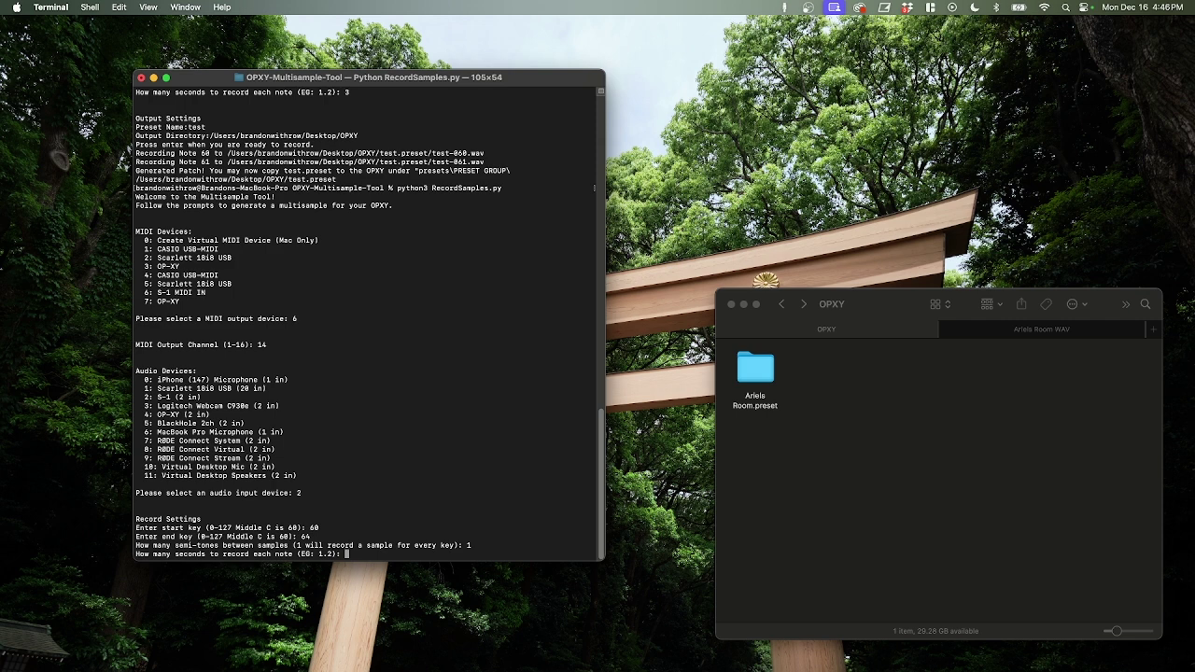
Set 4 seconds per note, preset name s1, and output folder Desktop/OPXY
type("4")
key("Return")
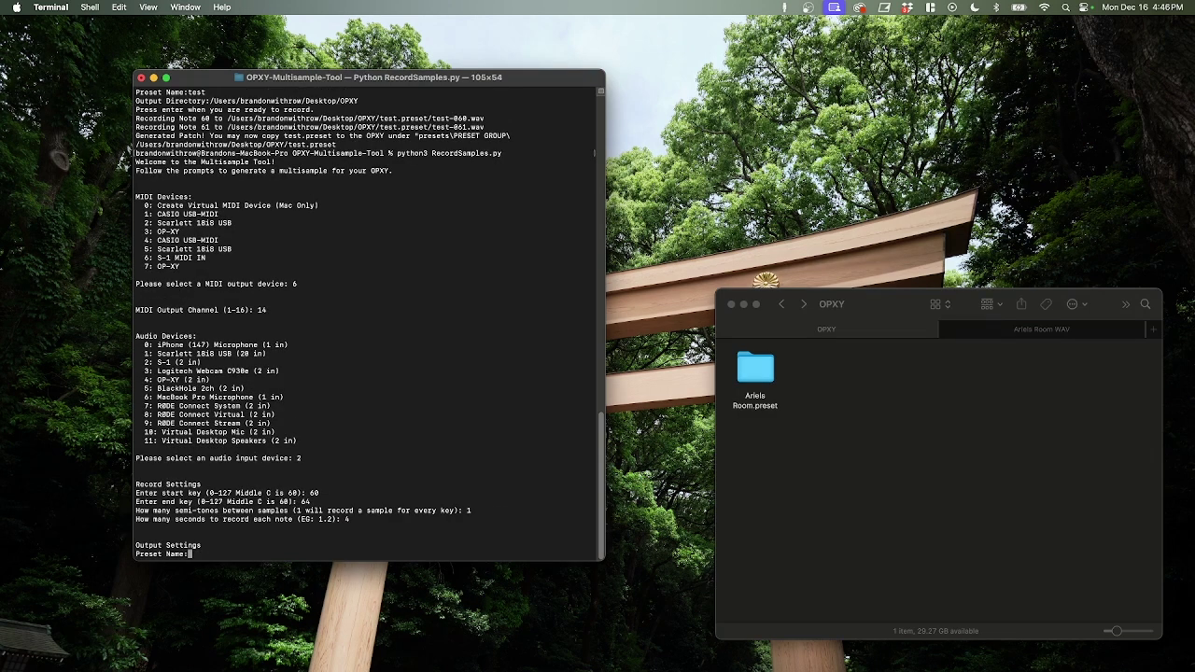
type("s1")
key("Return")
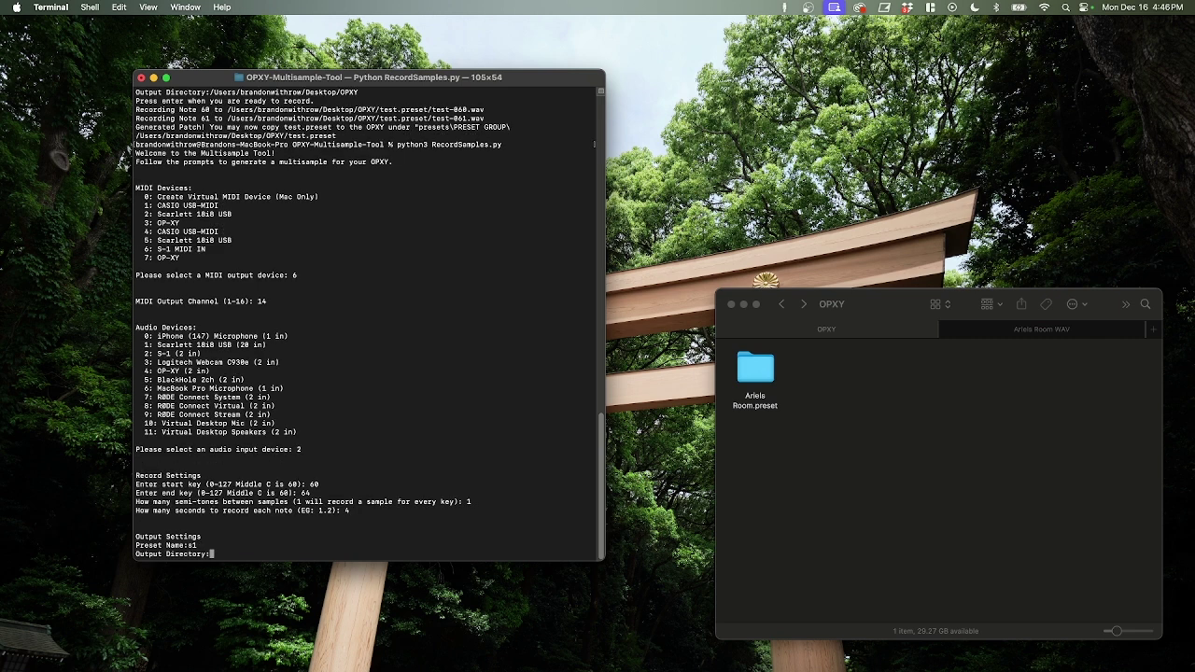
type("/Users/brandonwithrow/Desktop/OPXY")
key("Return")
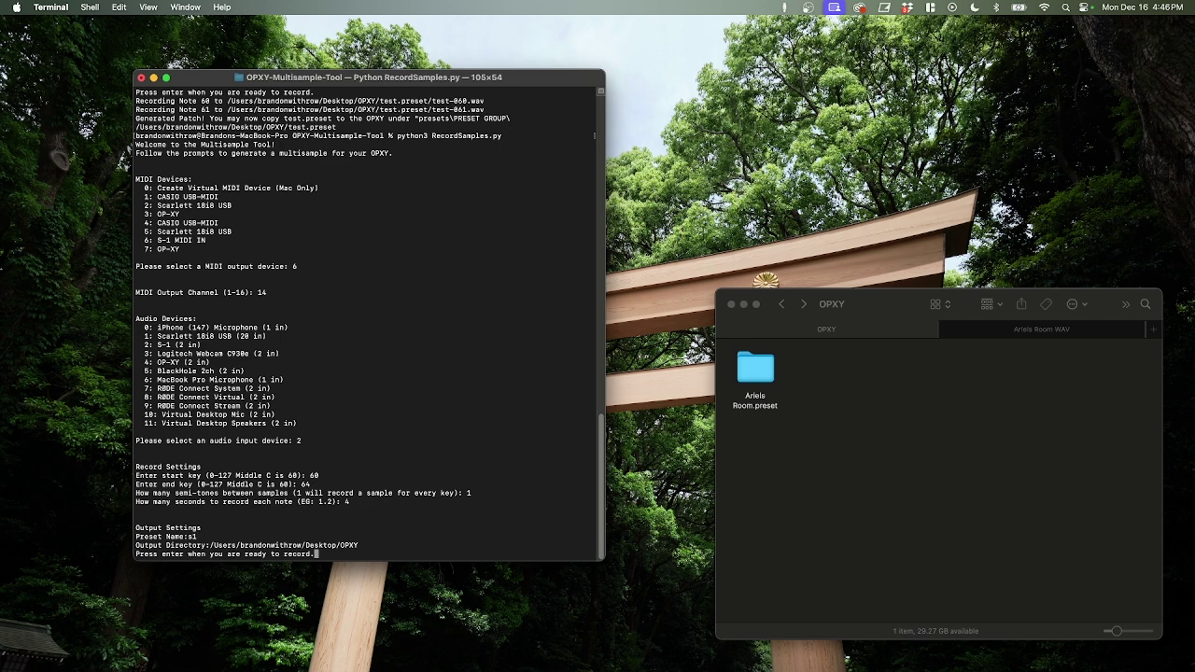
Record notes 60–64 as s1-060 to s1-064.wav and generate the s1.preset patch
key("Return")
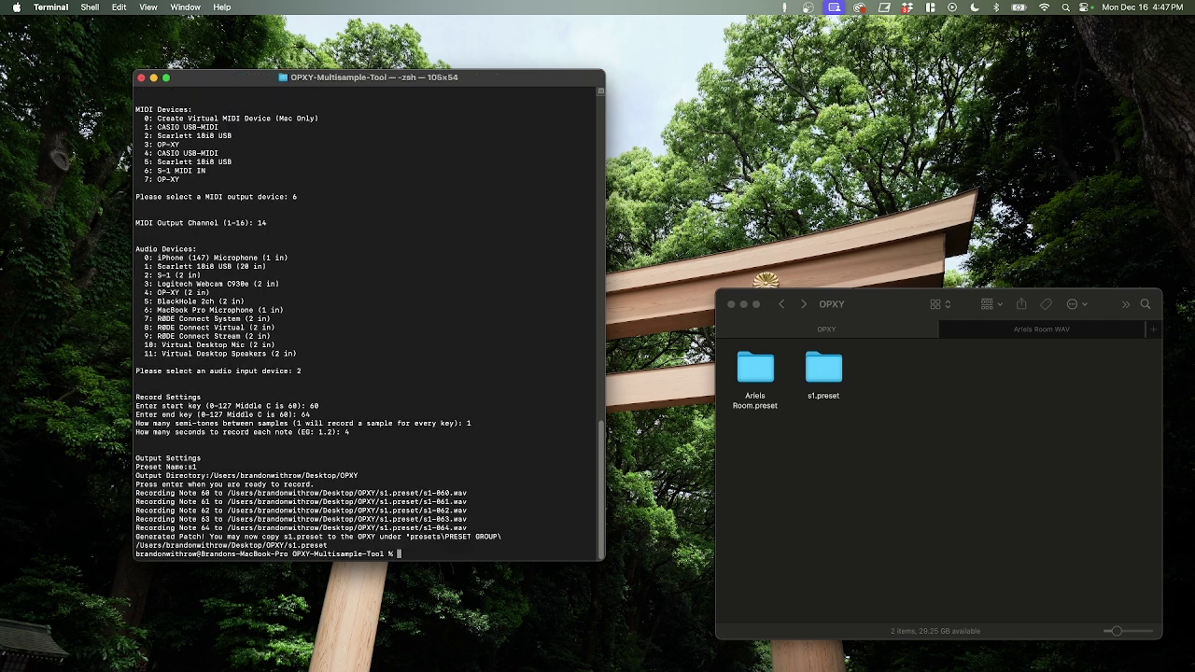
Open s1.preset, audition s1-060 through s1-064.wav, then return to the OPXY folder
left_click(791, 478)
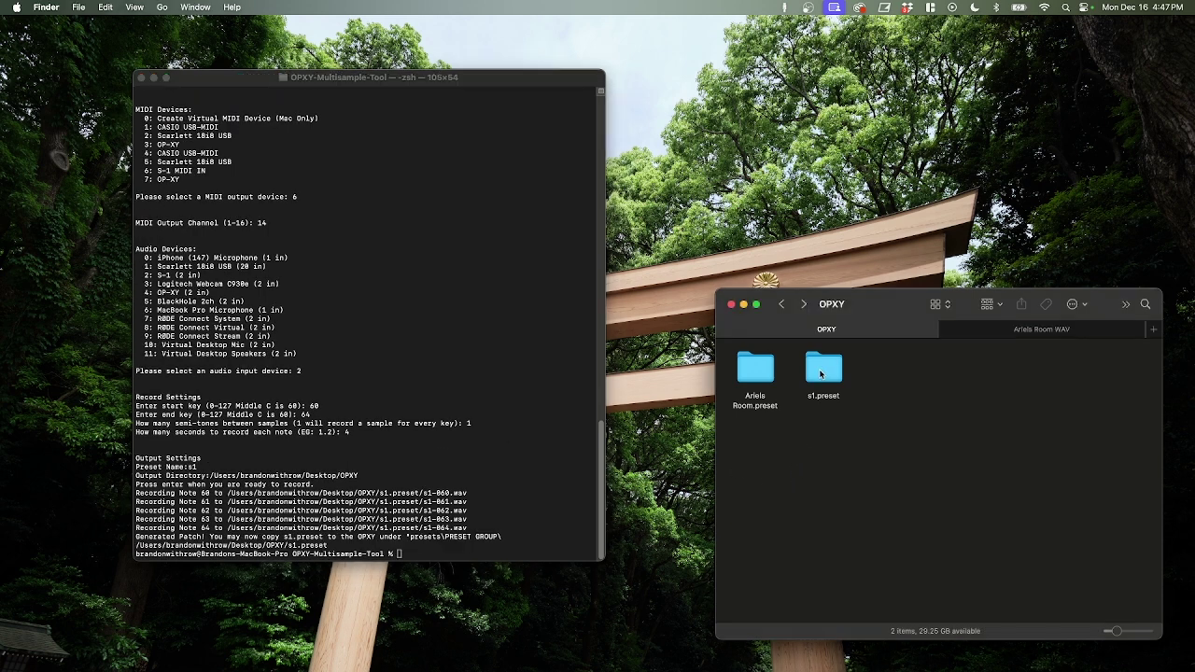
left_click(821, 374)
double_click(821, 374)
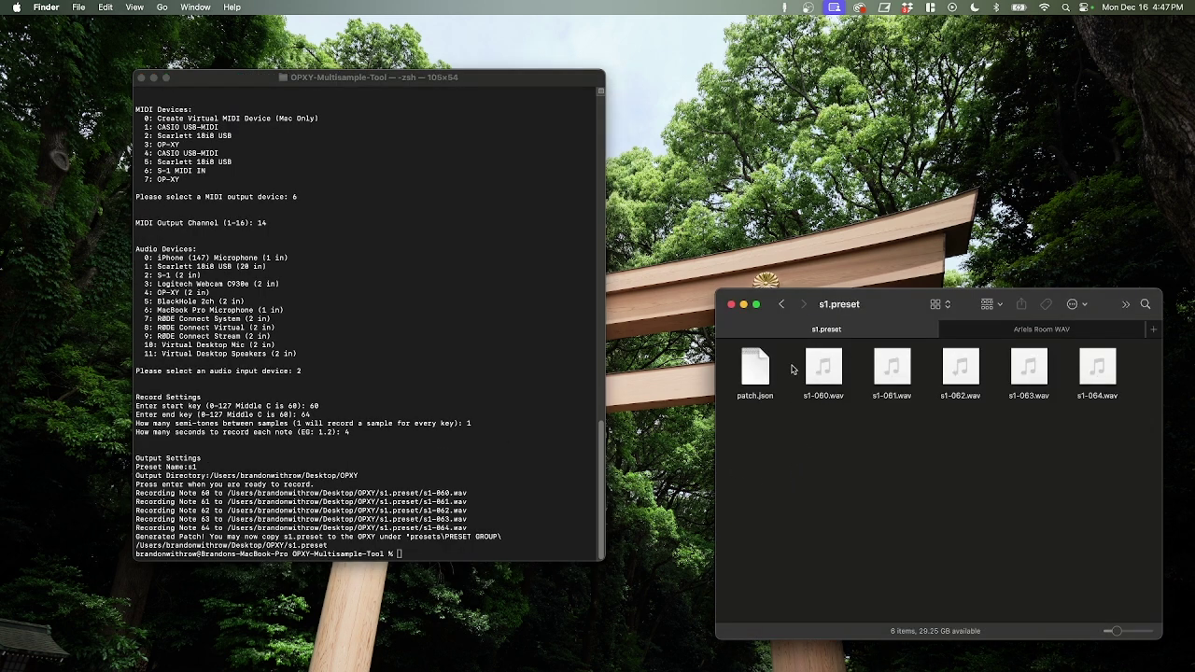
left_click(835, 383)
key("space")
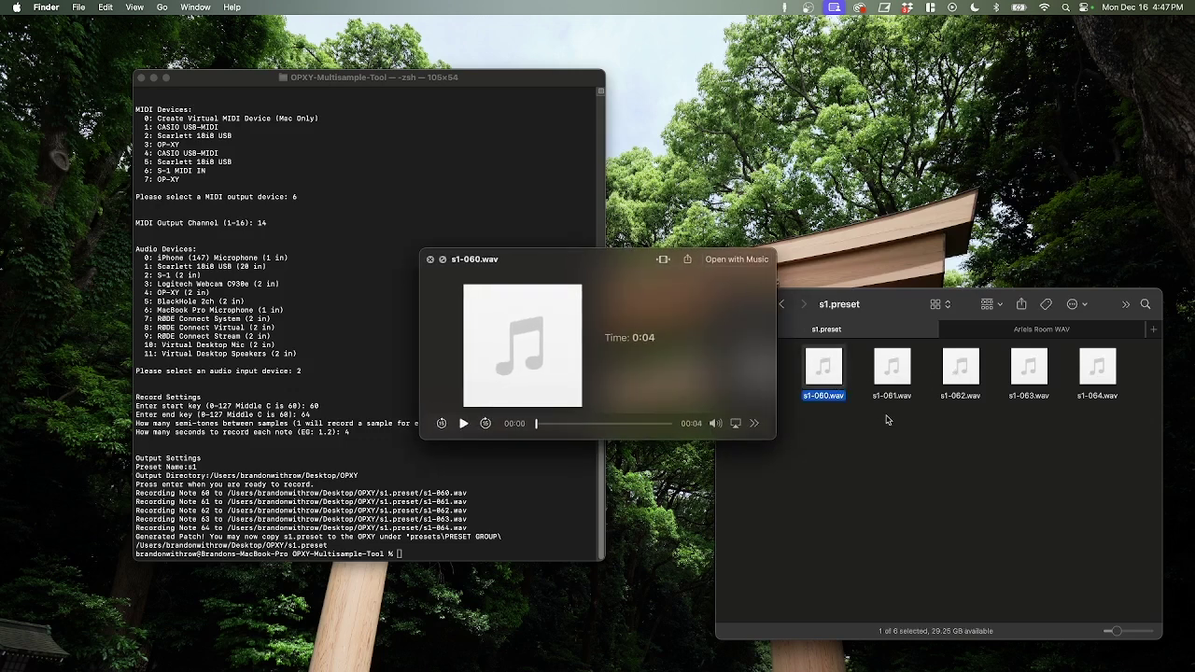
key("Right")
key("Right")
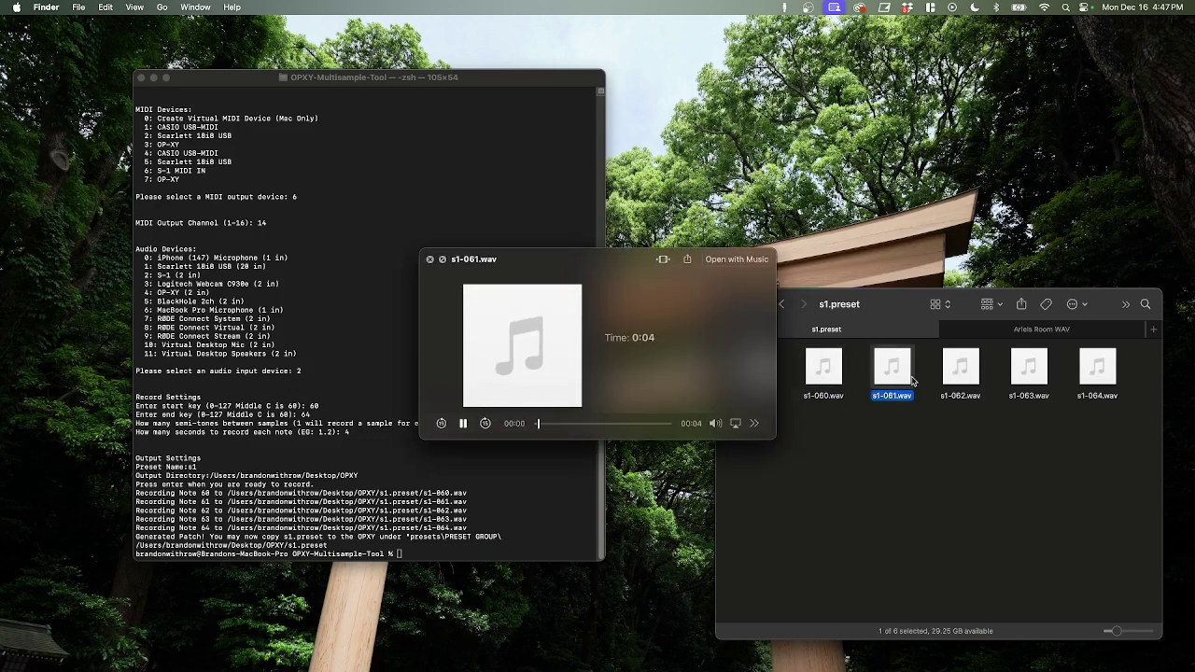
key("Right")
key("Right")
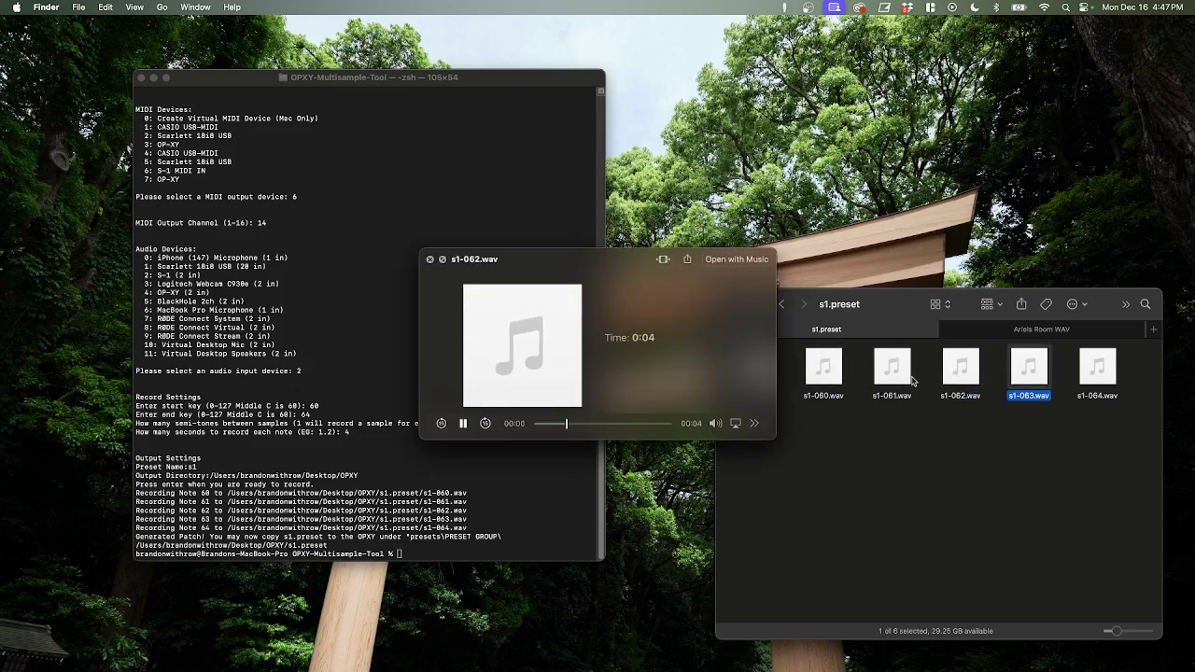
key("space")
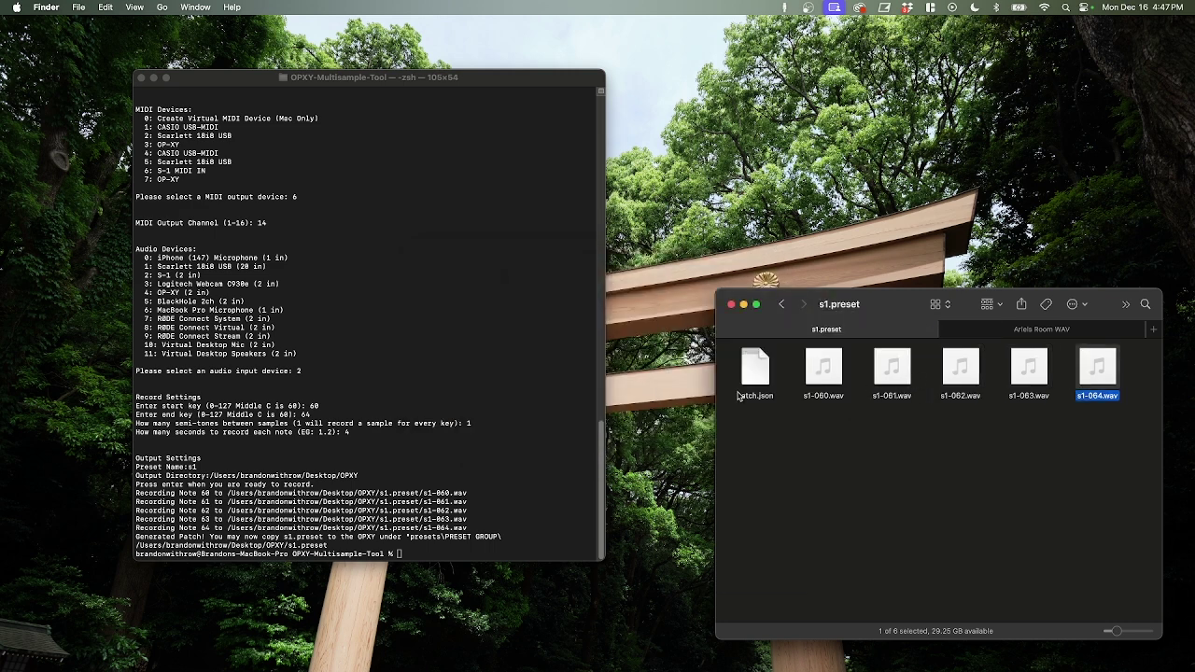
left_click(746, 381)
left_click(827, 495)
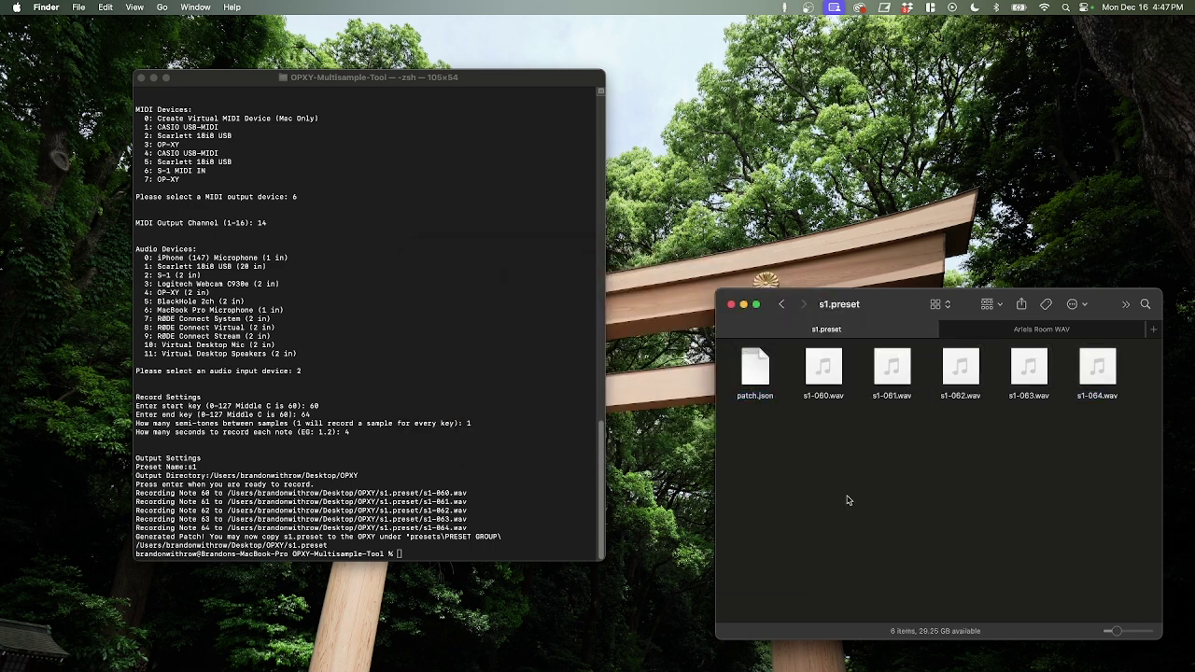
left_click(784, 304)
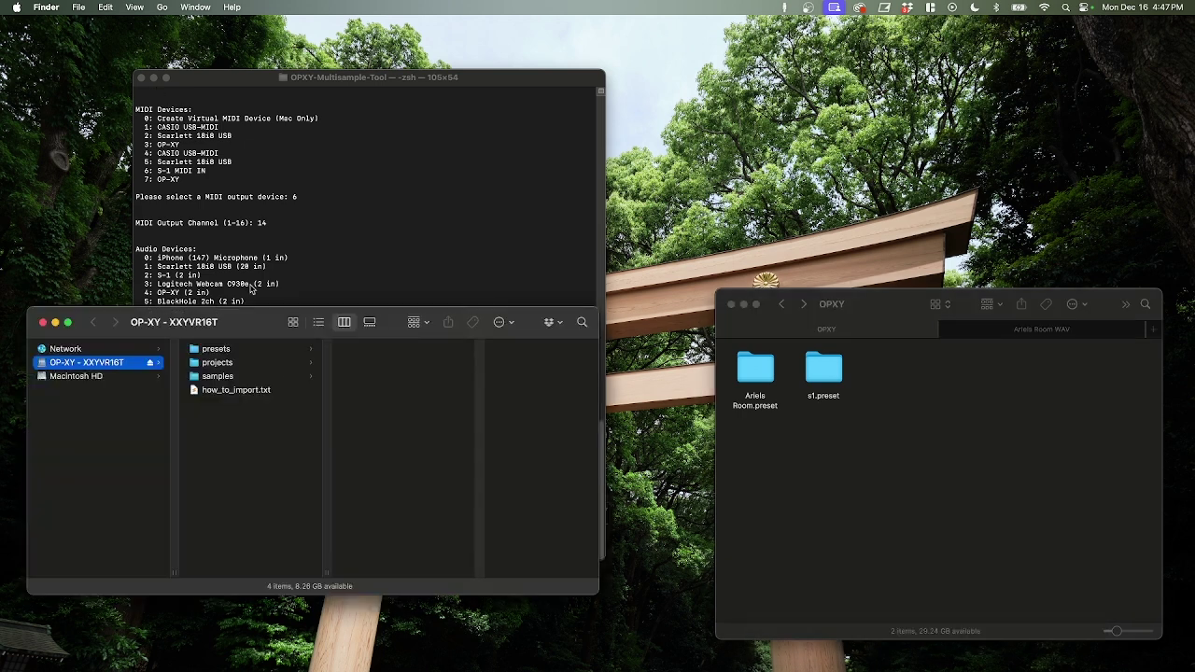
Copy s1.preset into the OP-XY drive's presets/youtube folder
left_click(244, 350)
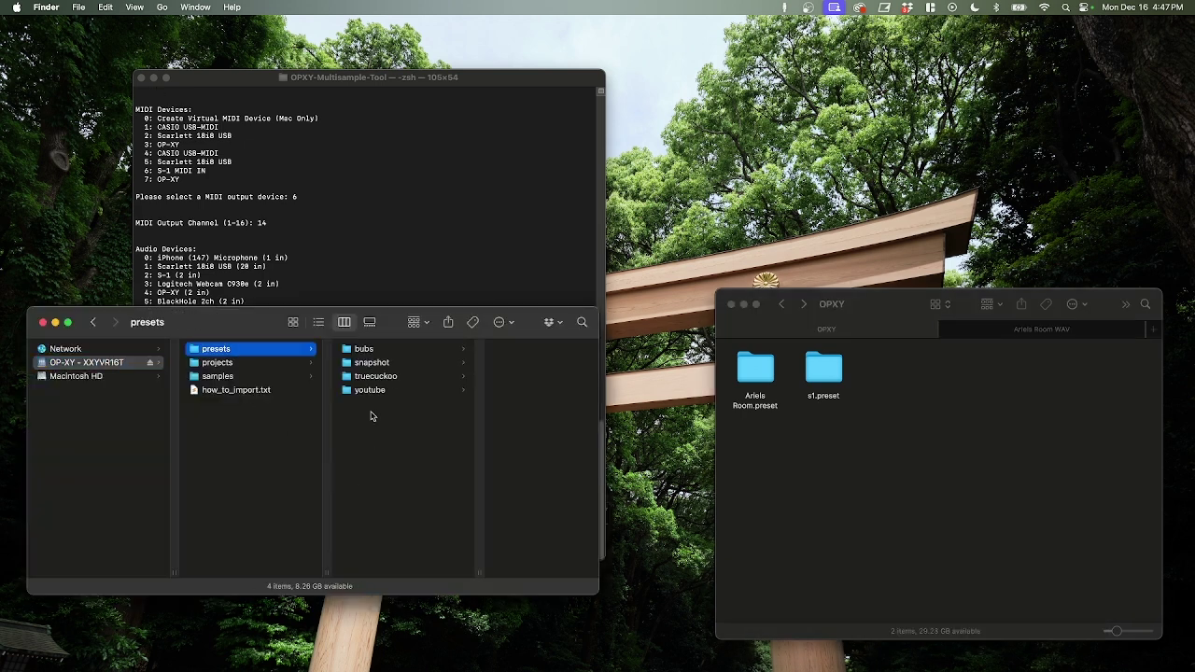
left_click(369, 391)
left_click_drag(825, 371, 514, 387)
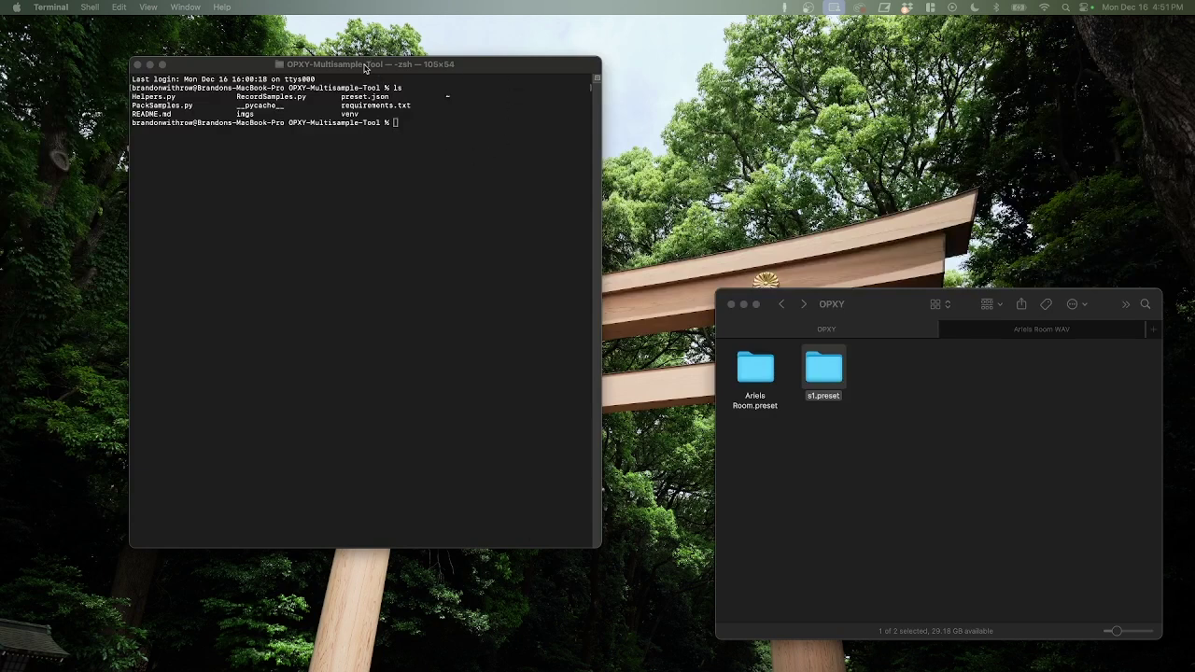
Nudge the Terminal window into place and select text at its prompt
left_click_drag(366, 67, 376, 83)
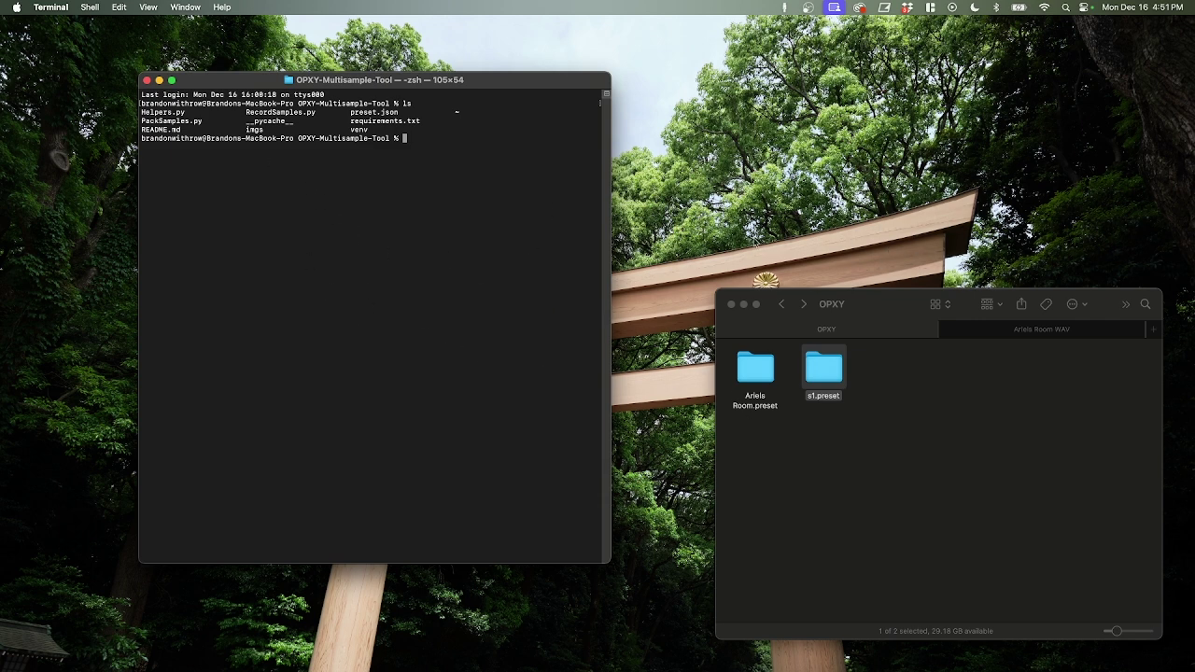
triple_click(461, 186)
left_click(445, 139)
Restore Ableton Live, arm the Grand track for recording, and refocus Terminal
mouse_move(889, 660)
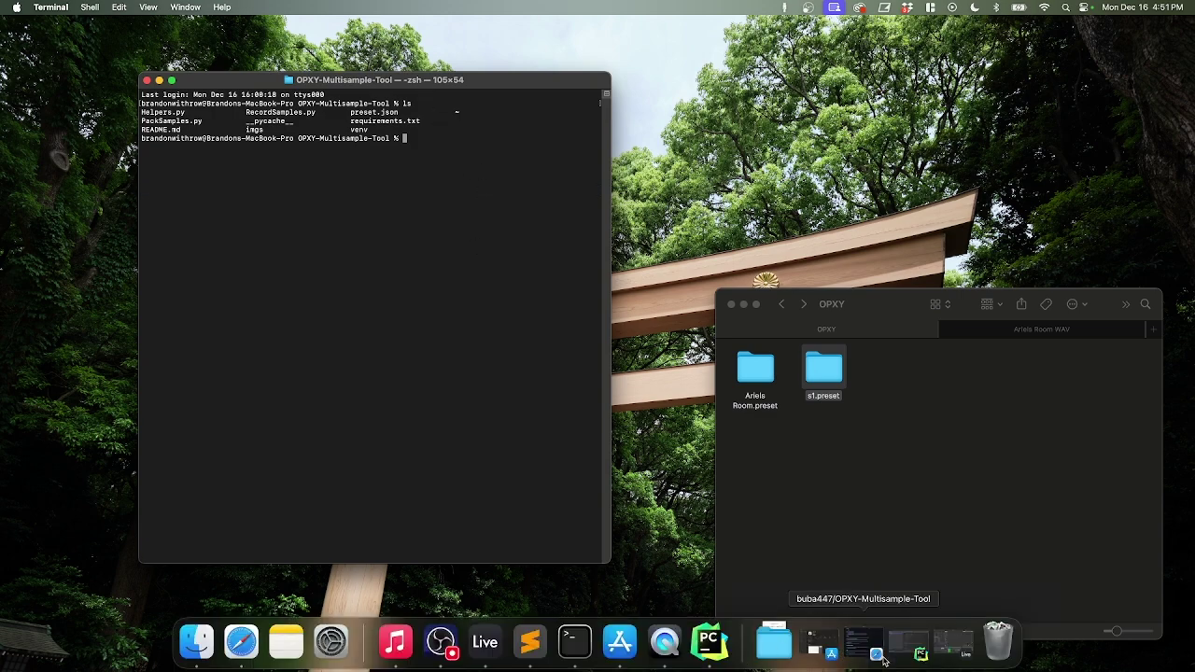
left_click(953, 644)
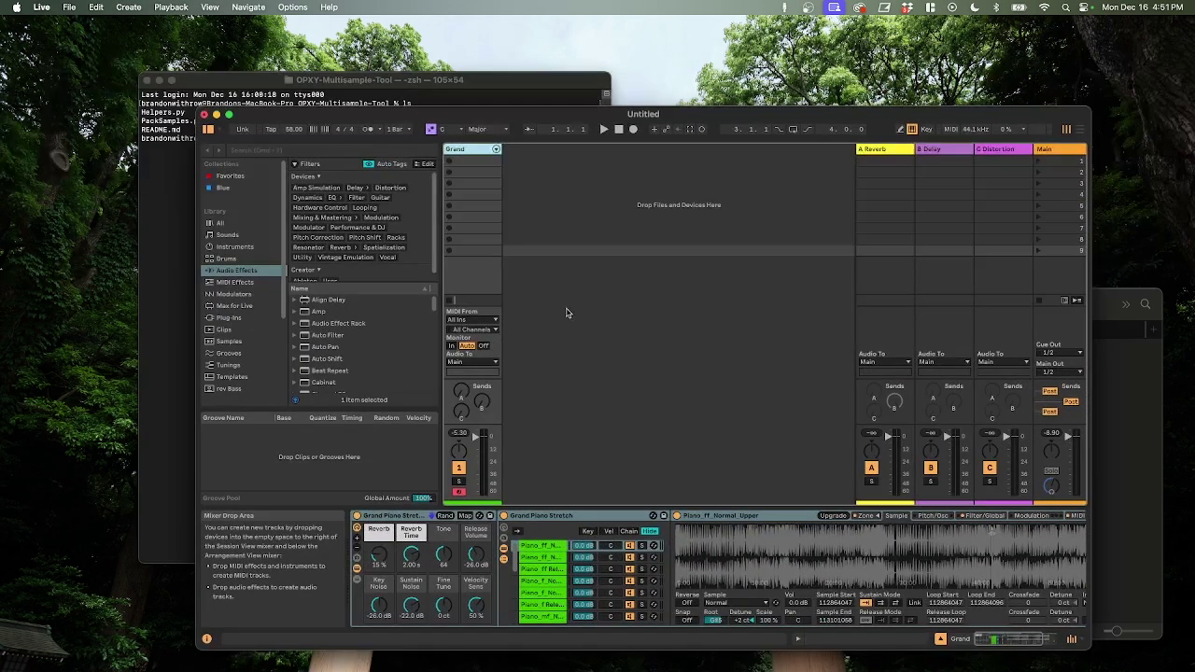
left_click_drag(485, 116, 470, 84)
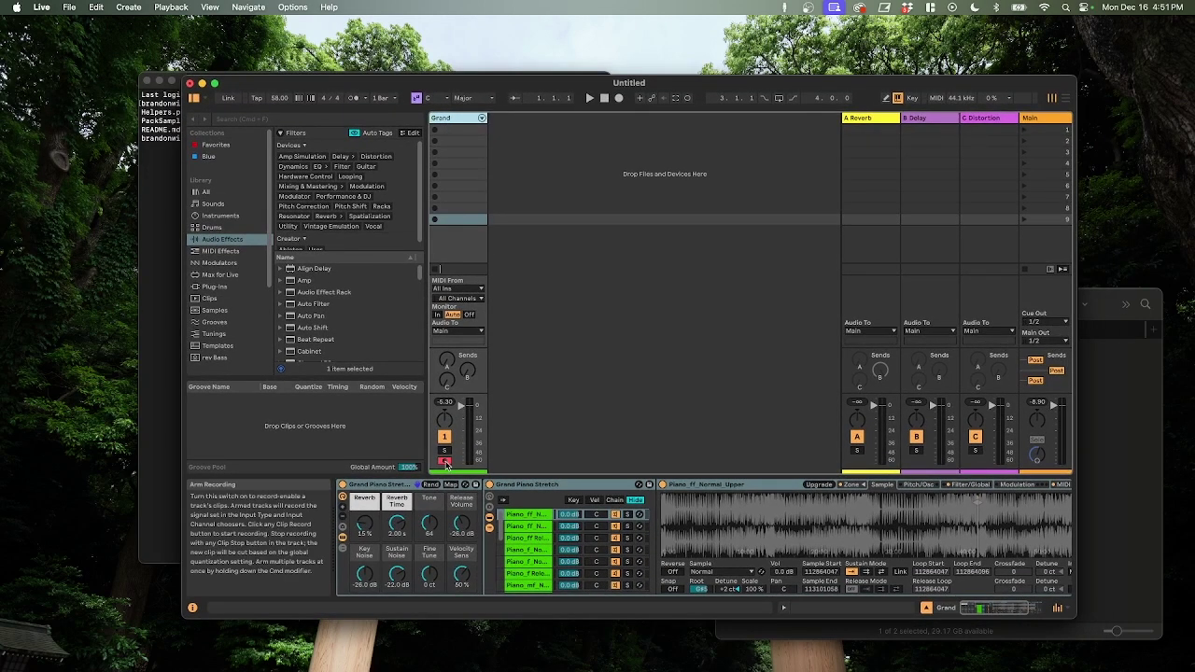
left_click(446, 464)
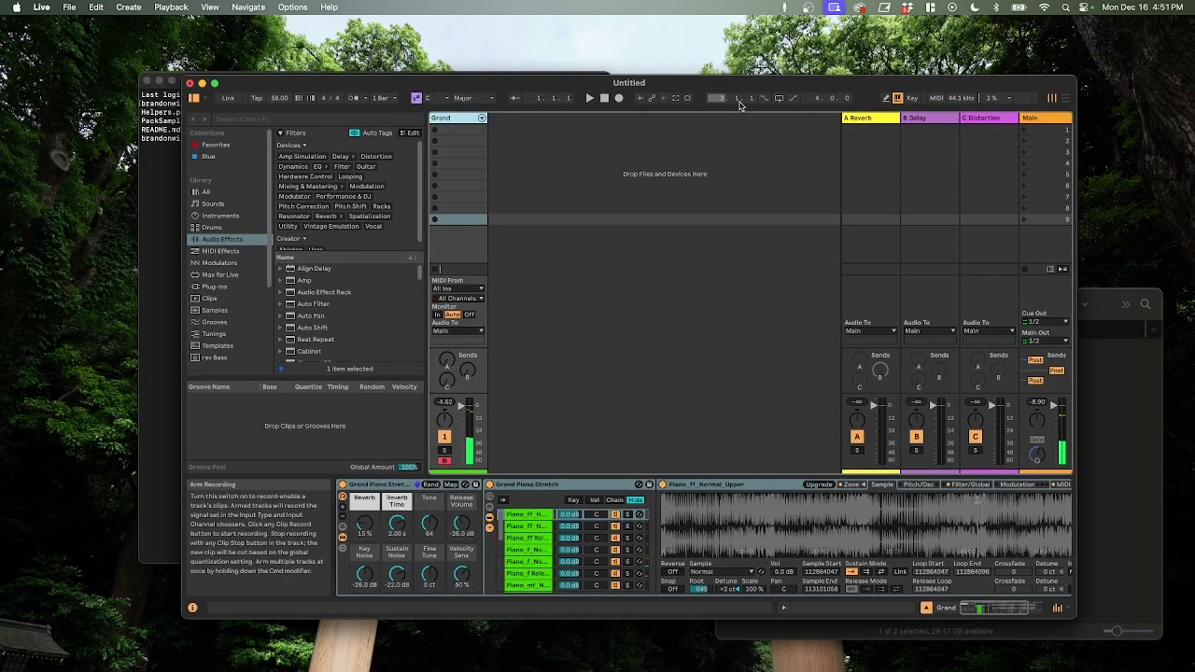
left_click_drag(728, 82, 766, 86)
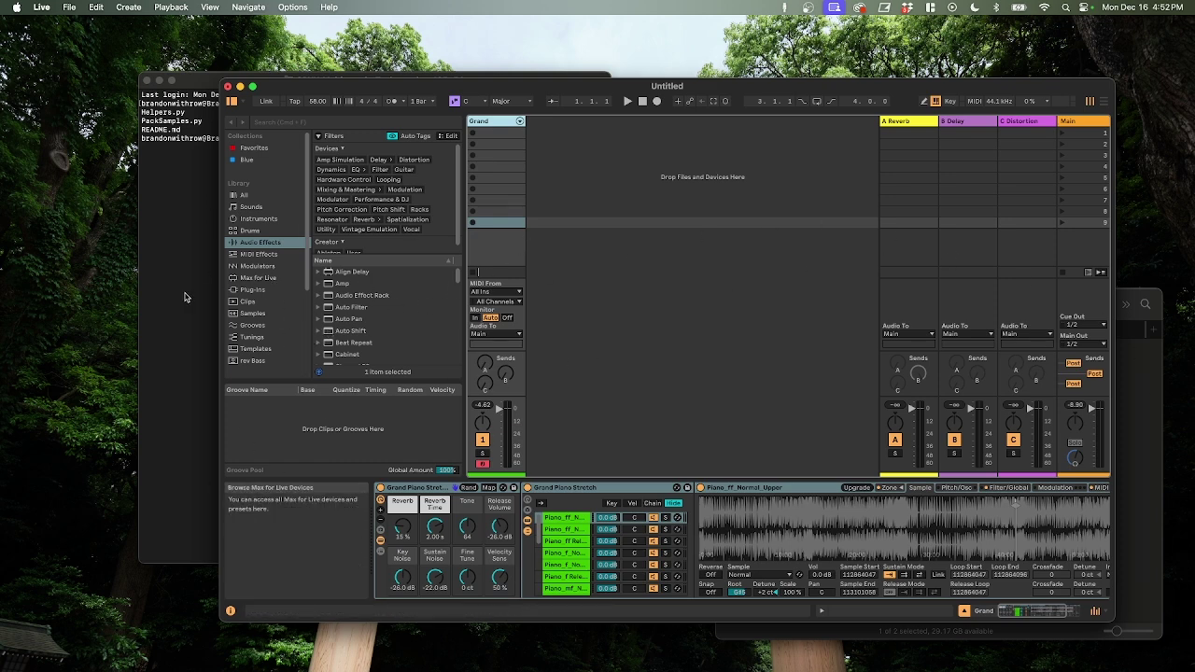
left_click(184, 263)
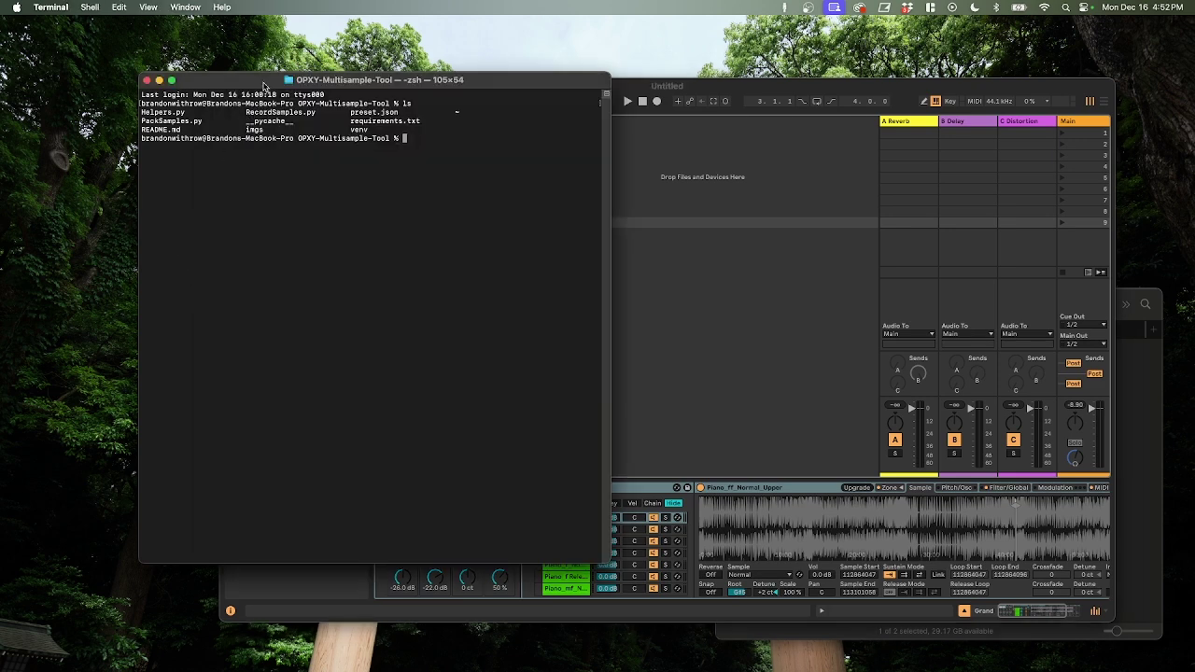
Run python3 RecordSamples.py and choose 0 to create a virtual MIDI device
left_click_drag(264, 86, 227, 125)
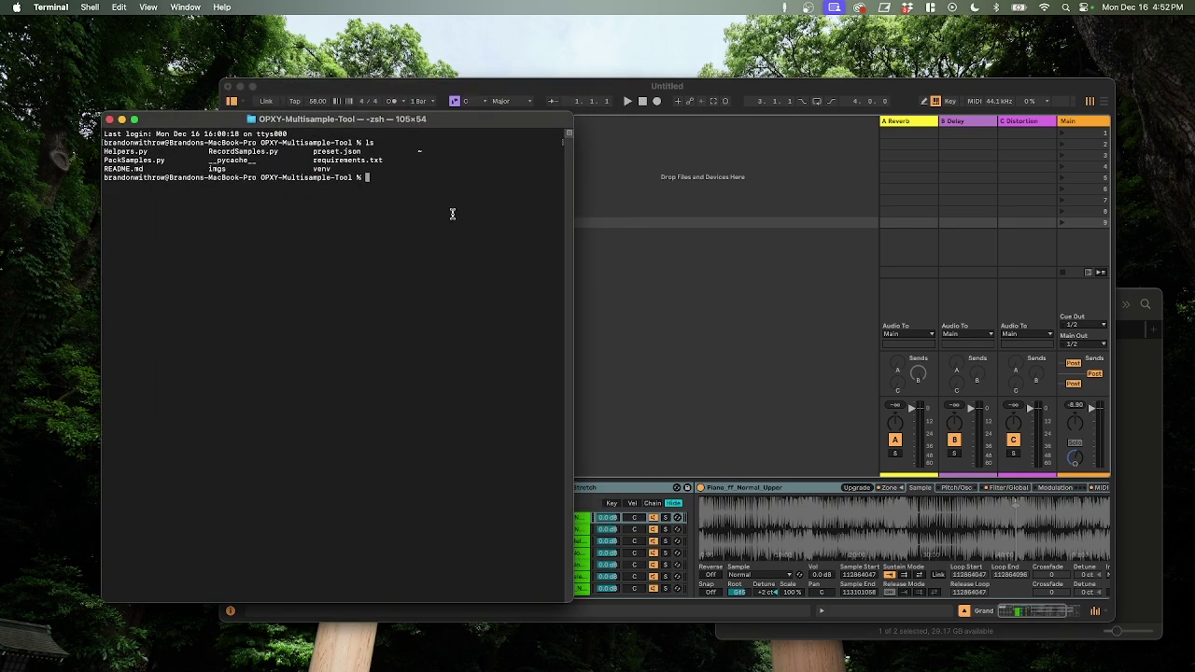
type("python3 R")
key("Tab")
key("Return")
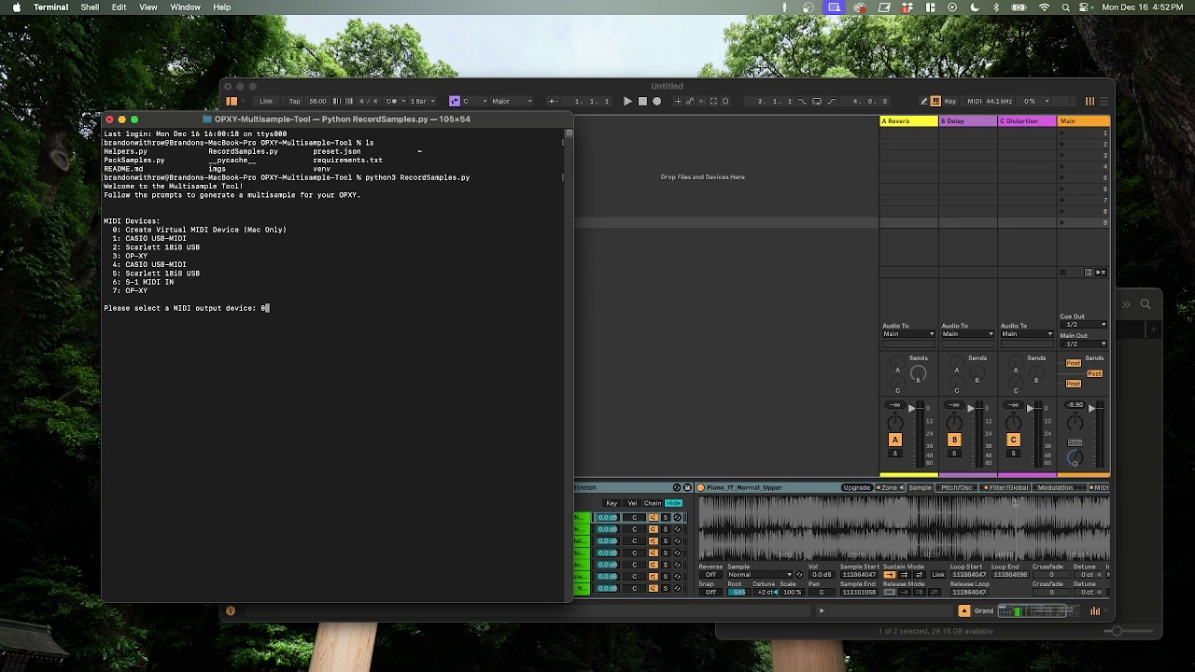
type("0")
key("Return")
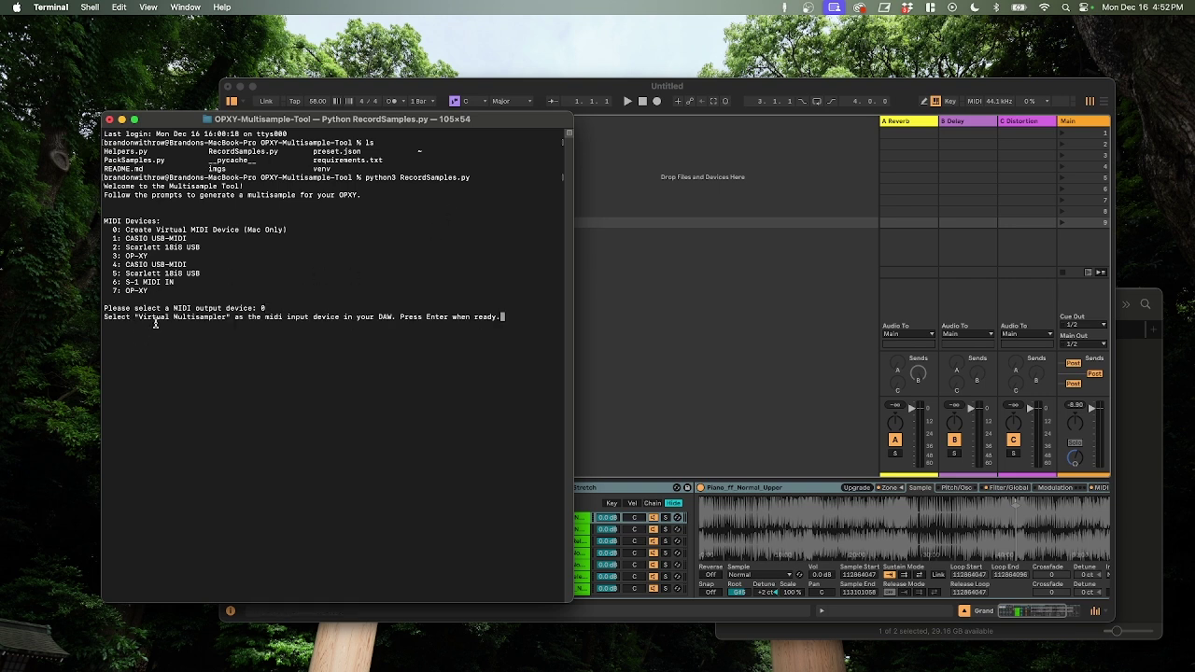
Set the Grand track's MIDI From to Virtual Multisampler in Live
left_click(590, 89)
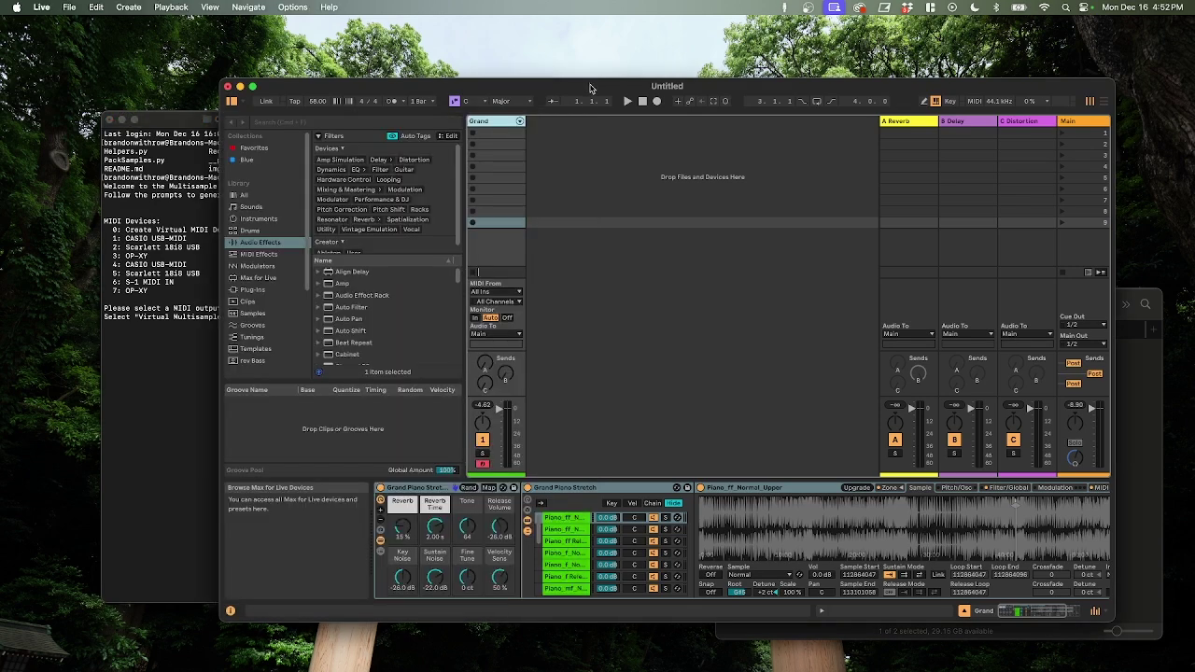
left_click(486, 292)
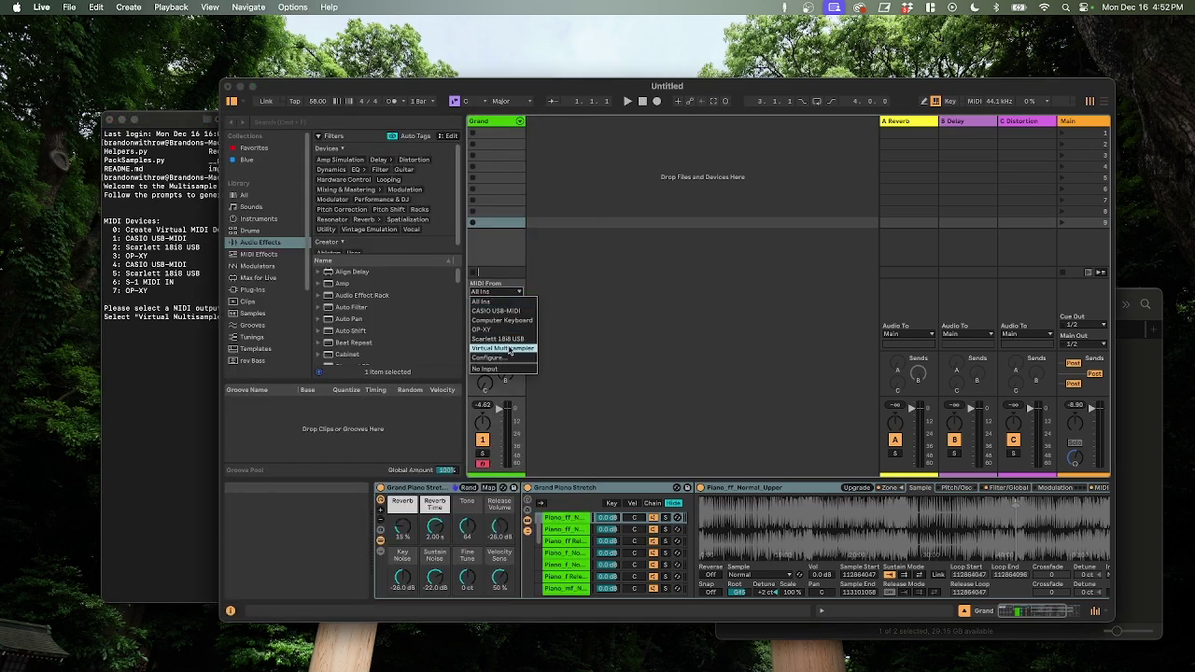
left_click(502, 348)
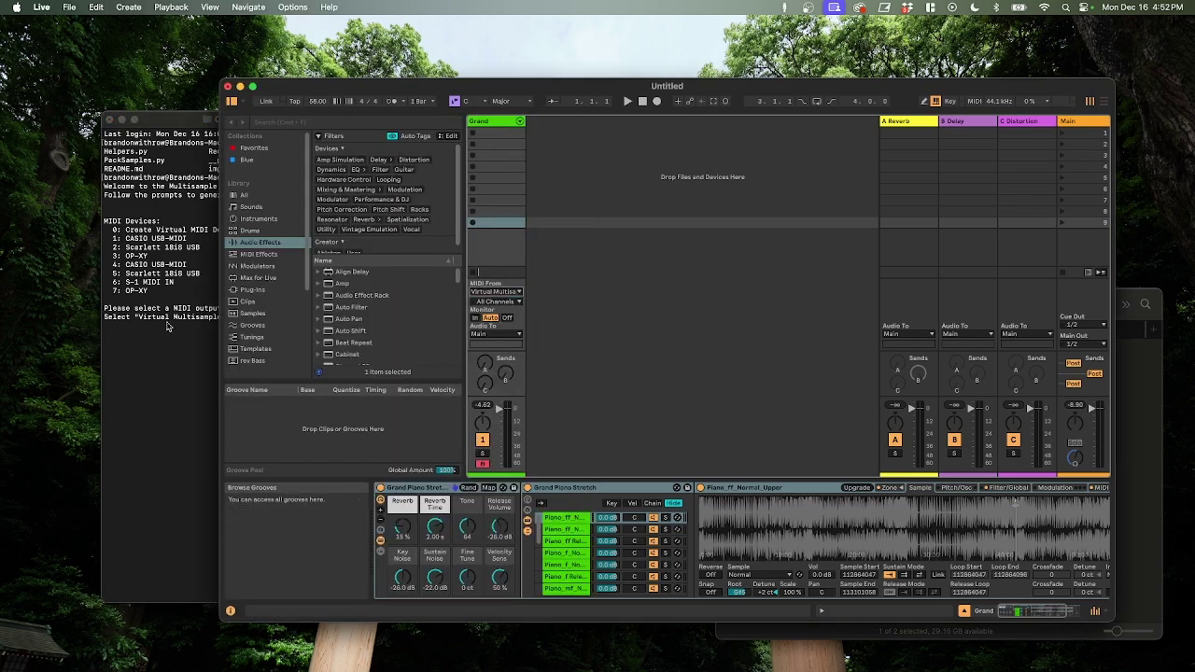
key("super+Tab")
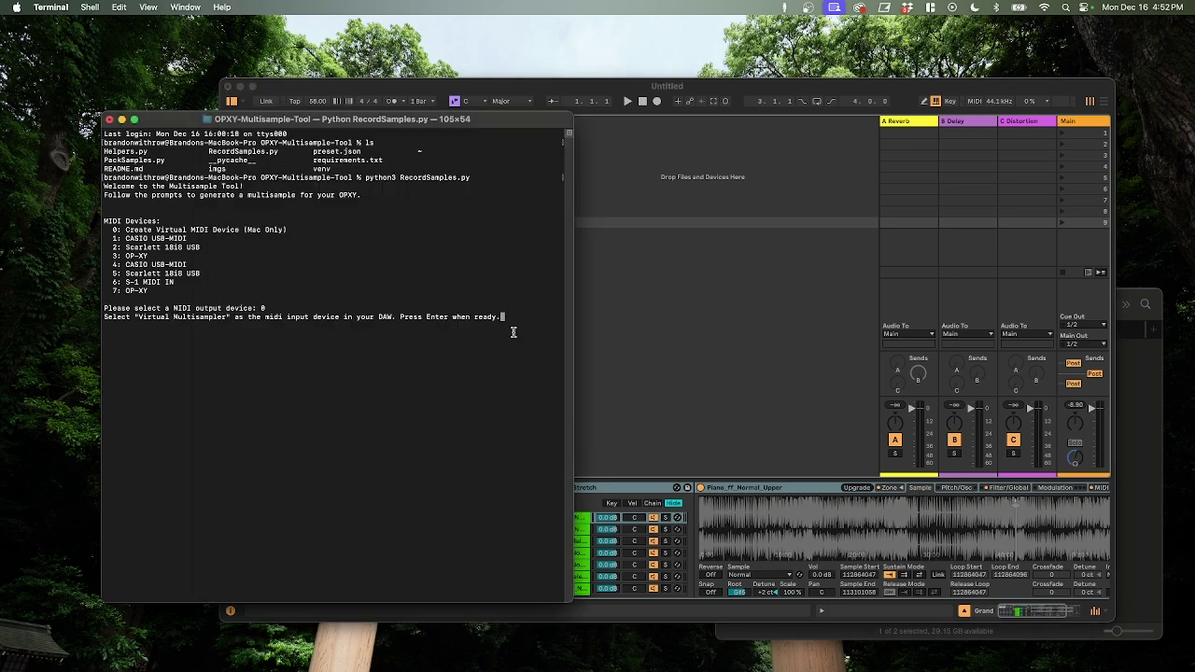
Confirm the DAW is ready and select BlackHole 2ch (device 5) as audio input
key("Return")
key("Return")
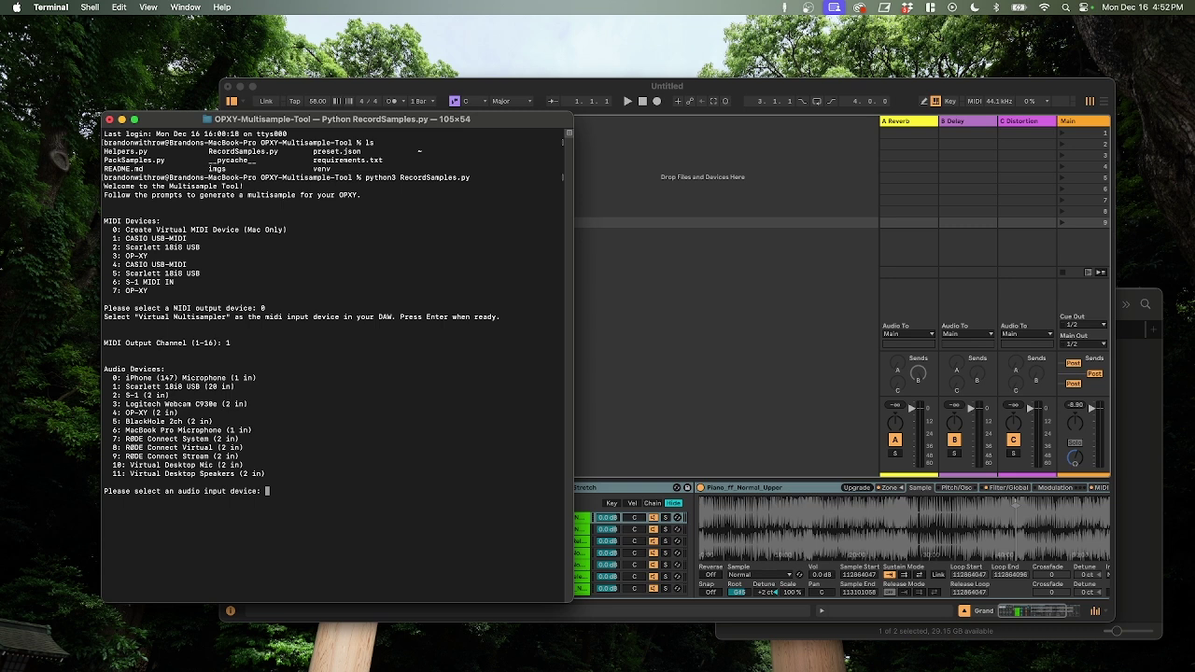
left_click_drag(190, 422, 106, 422)
left_click(299, 422)
type("5")
key("Return")
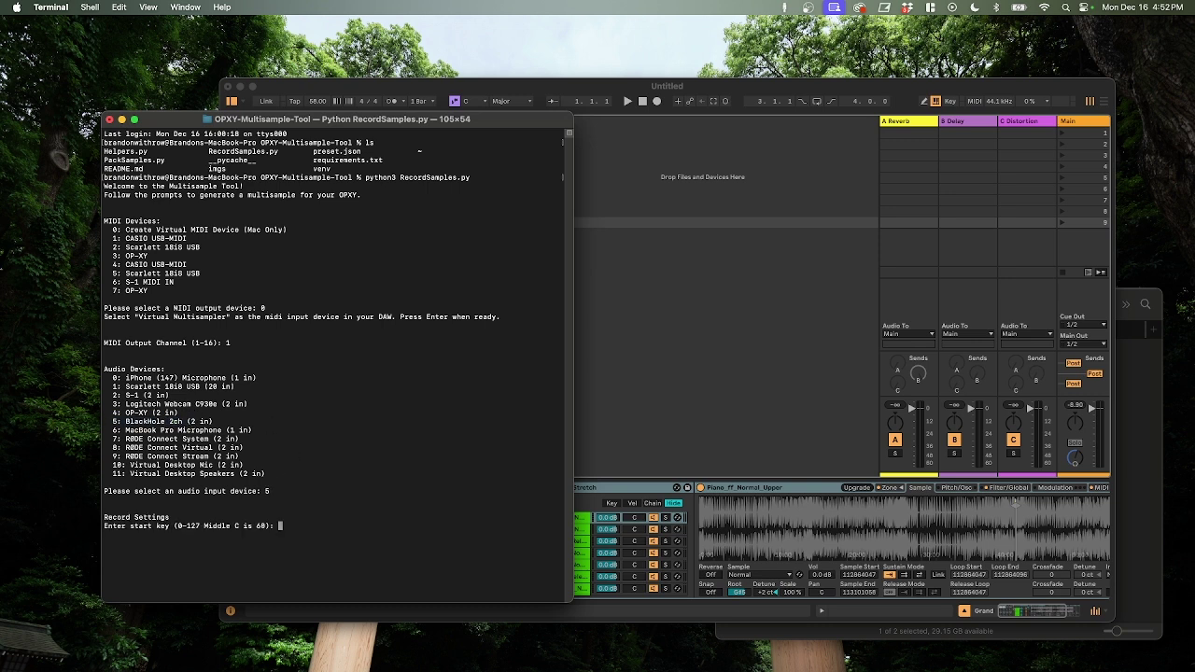
Set keys 60 to 63, one semitone apart, two seconds per note
type("60")
key("Return")
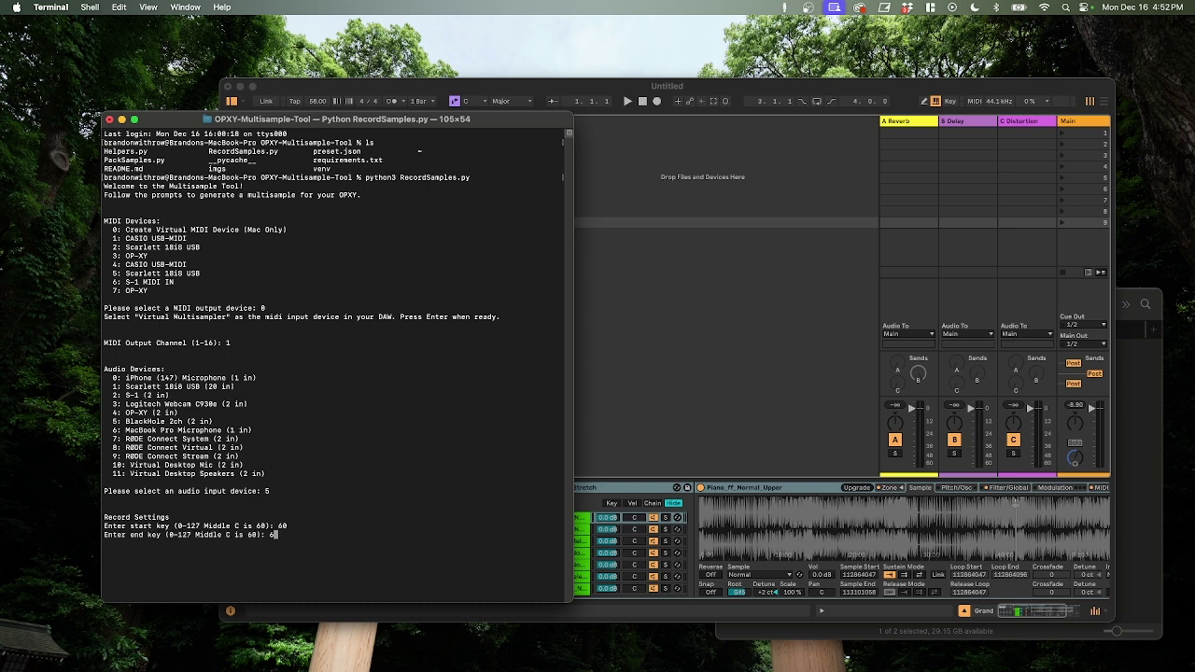
key("Return")
type("1")
key("Return")
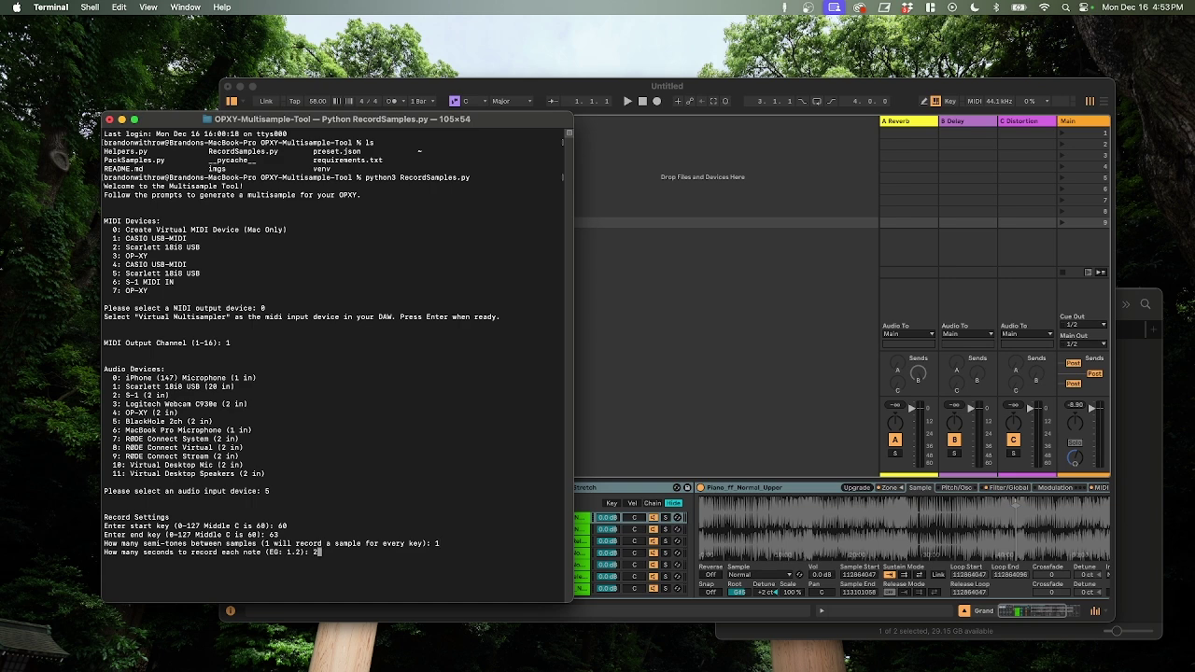
key("Return")
Name the preset Piano, output to Desktop/OPXY, and record the samples
type("Piano")
key("Return")
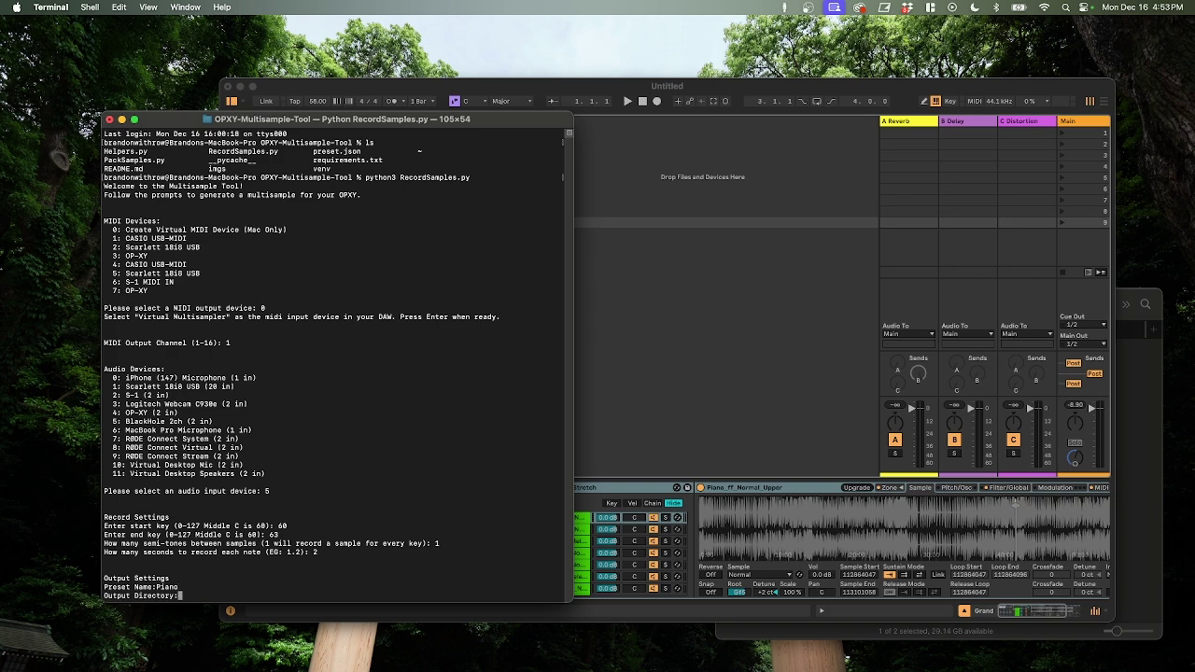
type("/Users/brandonwithrow/Desktop/OP")
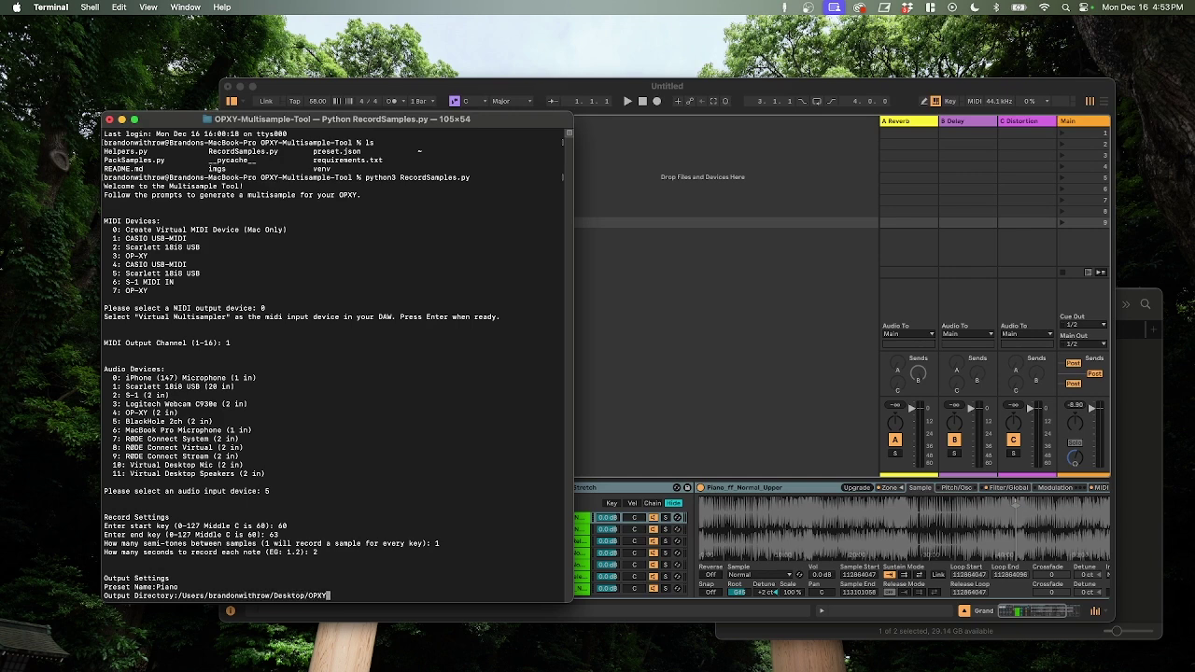
type("XY")
key("Return")
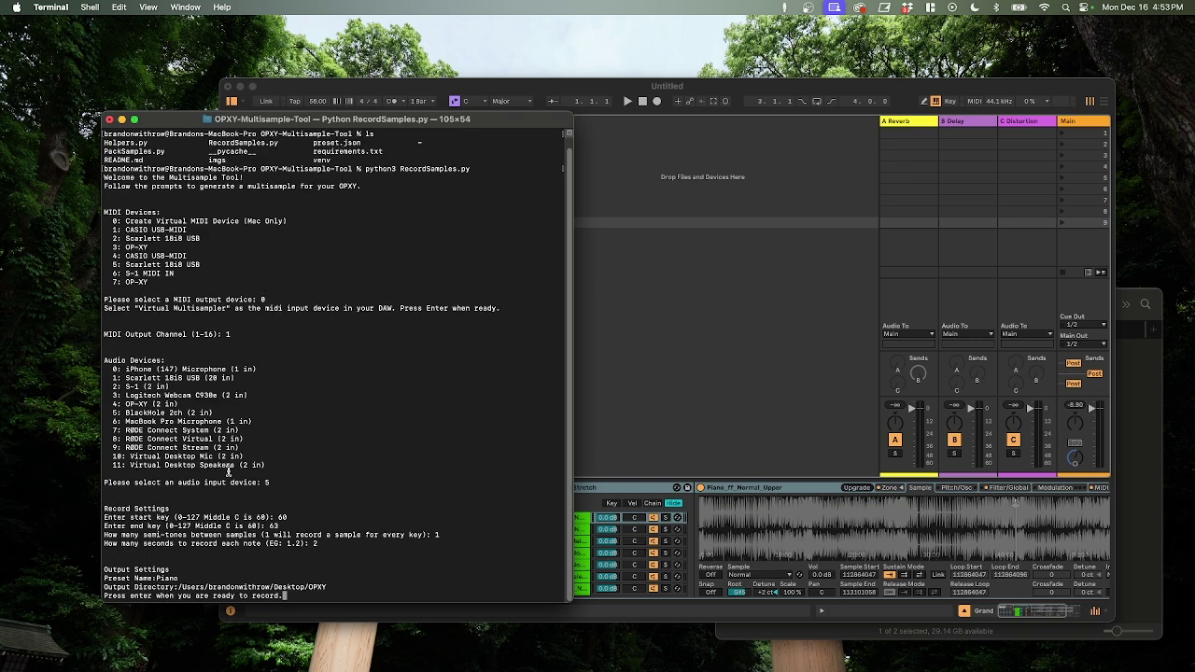
key("Return")
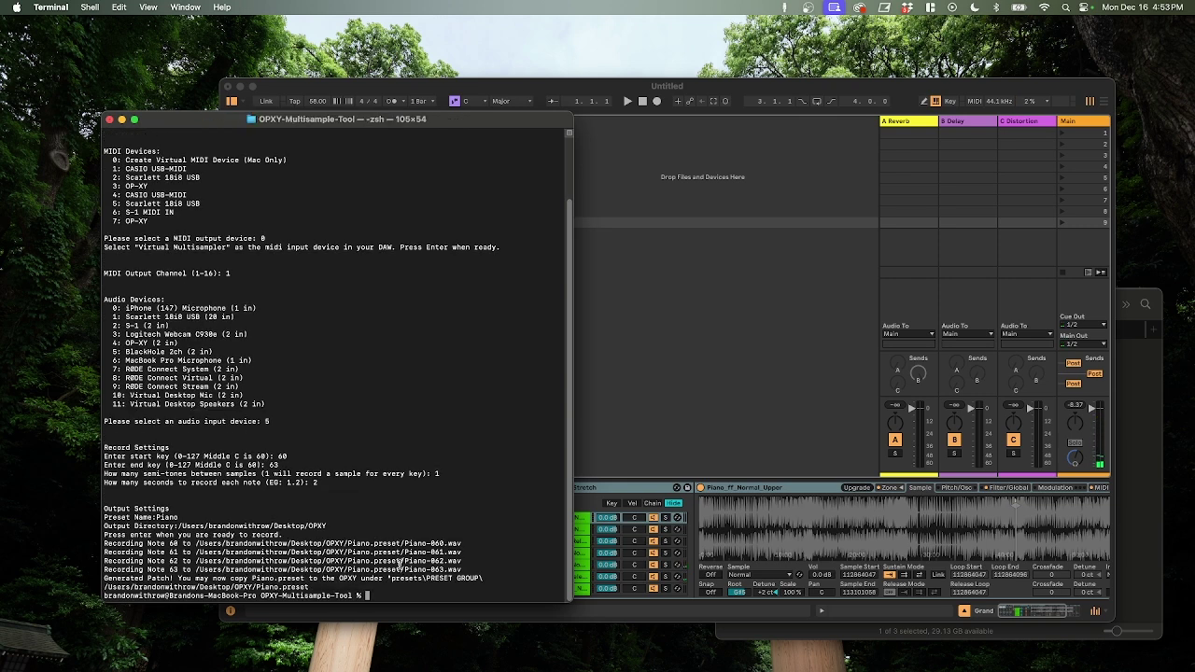
left_click(1149, 389)
Open Piano.preset and audition Piano-060 through Piano-063.wav
double_click(883, 371)
left_click(838, 384)
key("space")
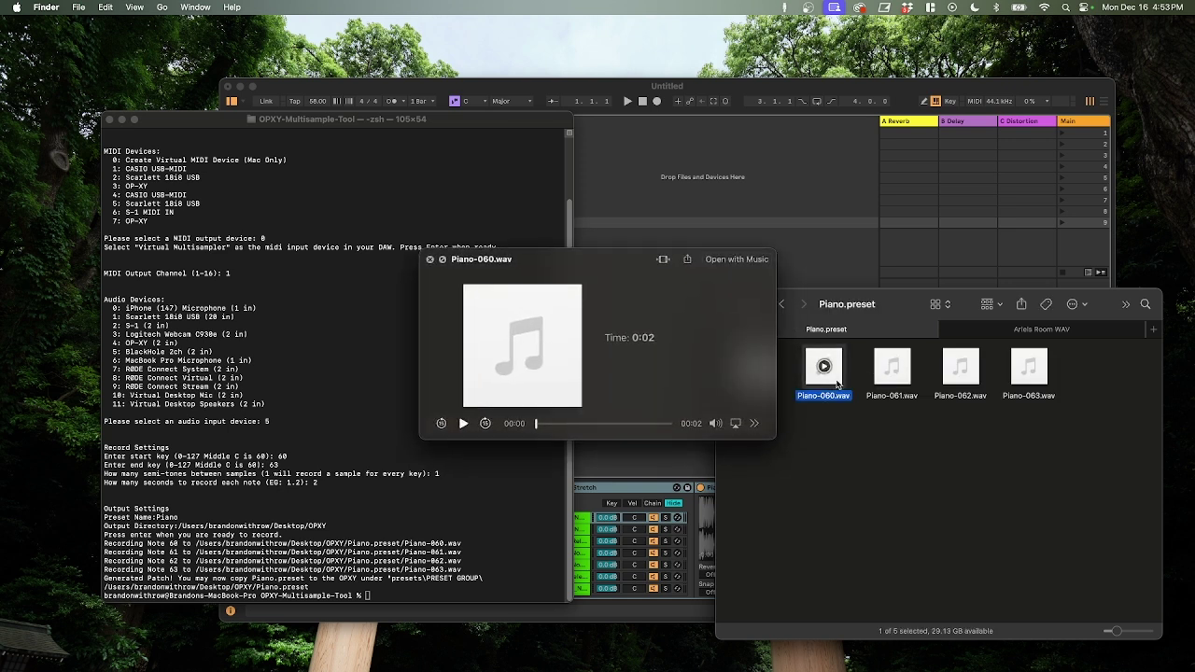
key("Right")
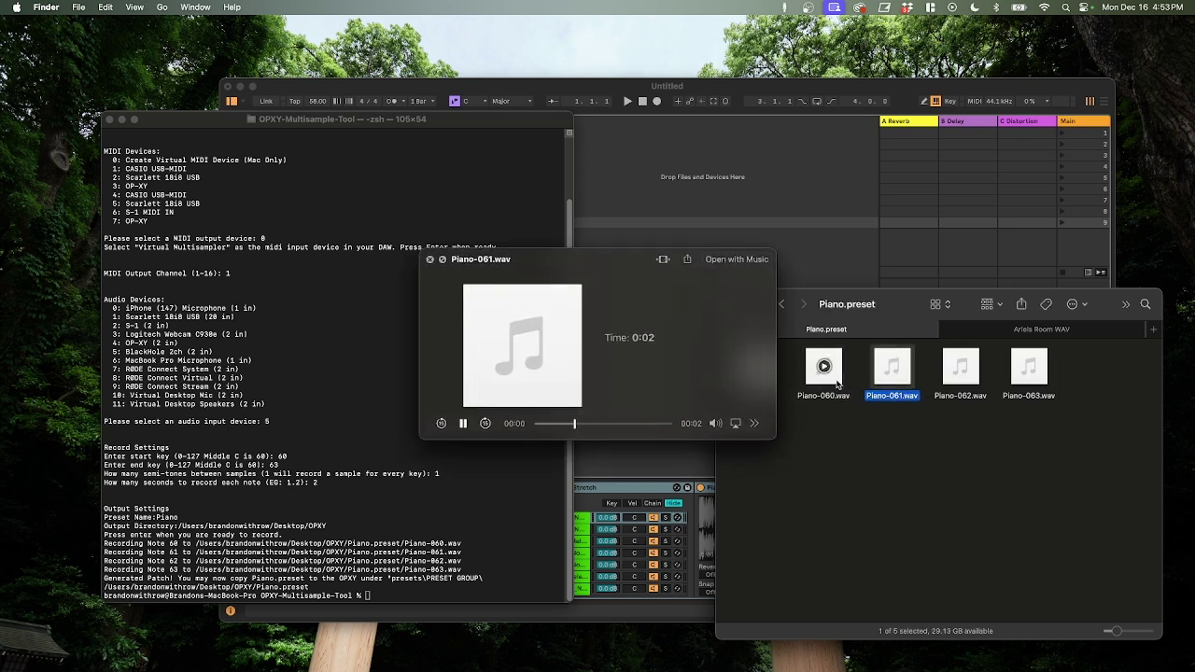
key("Right")
key("Right")
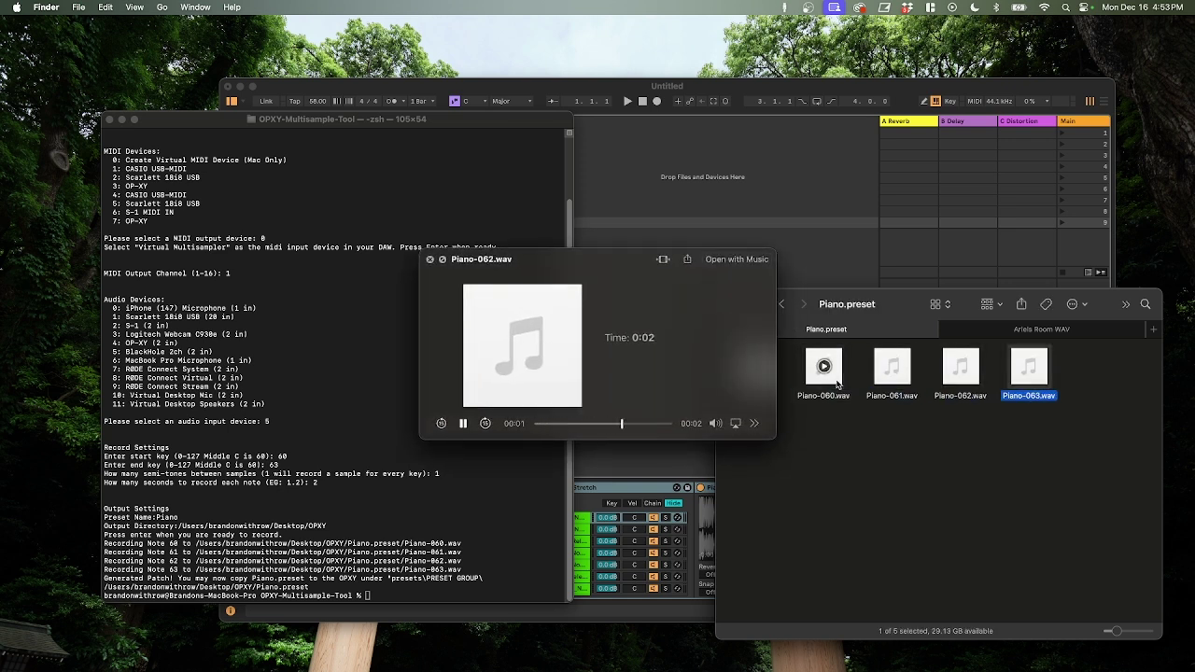
key("space")
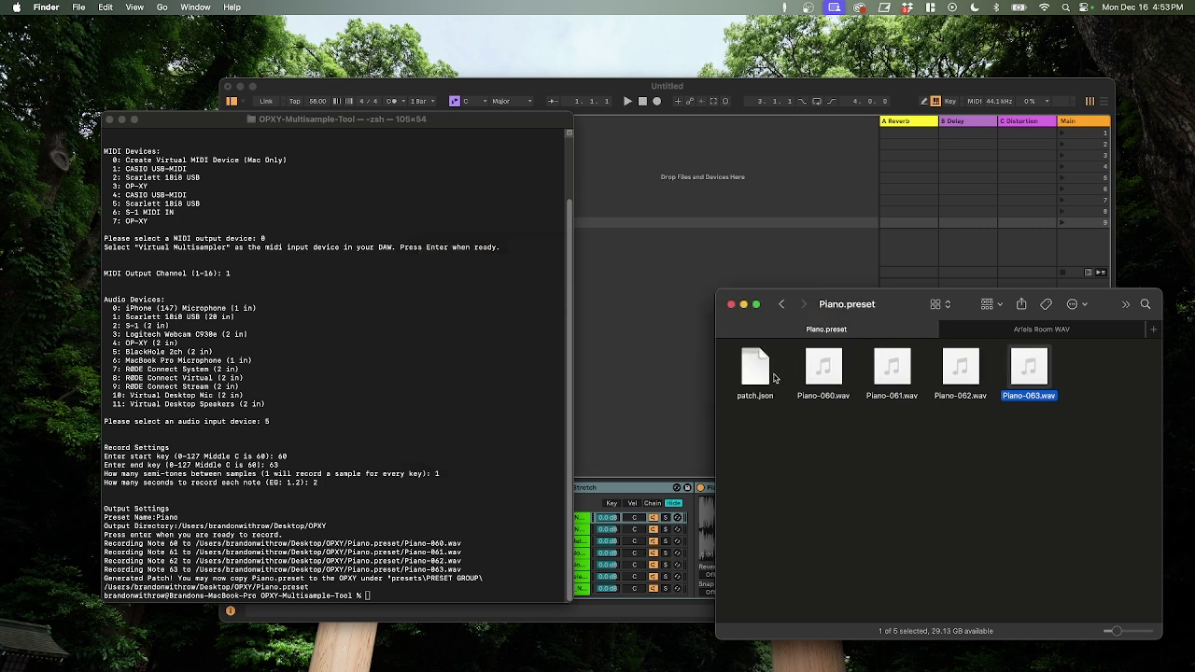
Return to the OPXY folder with Piano.preset selected and bring Terminal forward
left_click(781, 305)
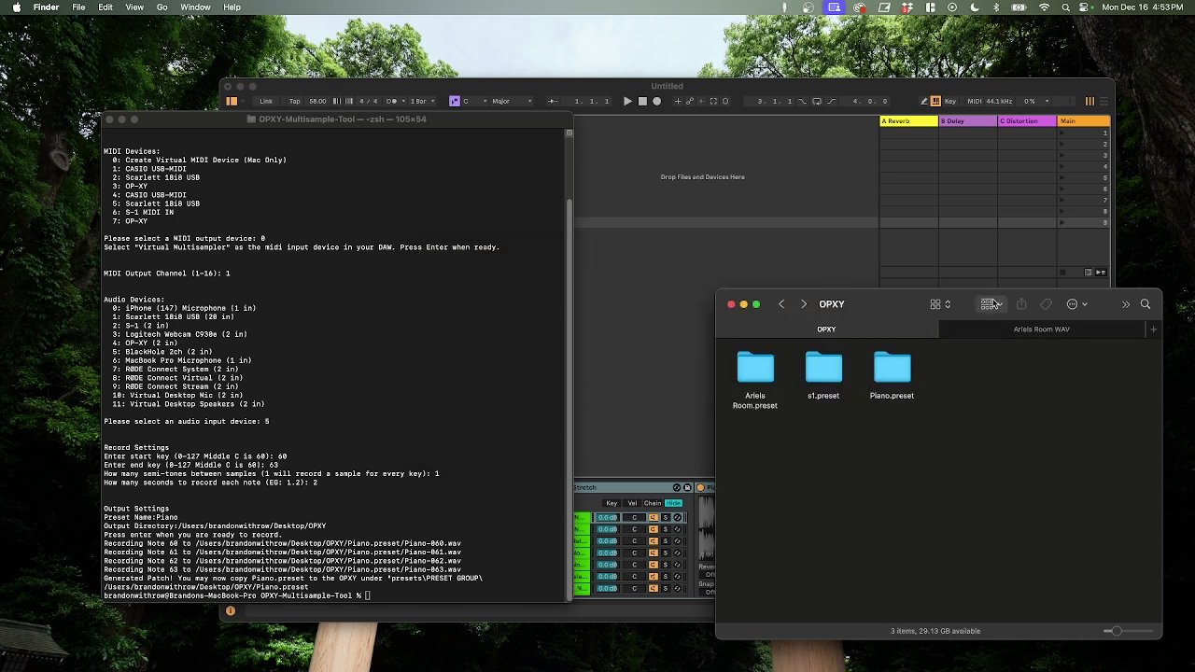
left_click(906, 373)
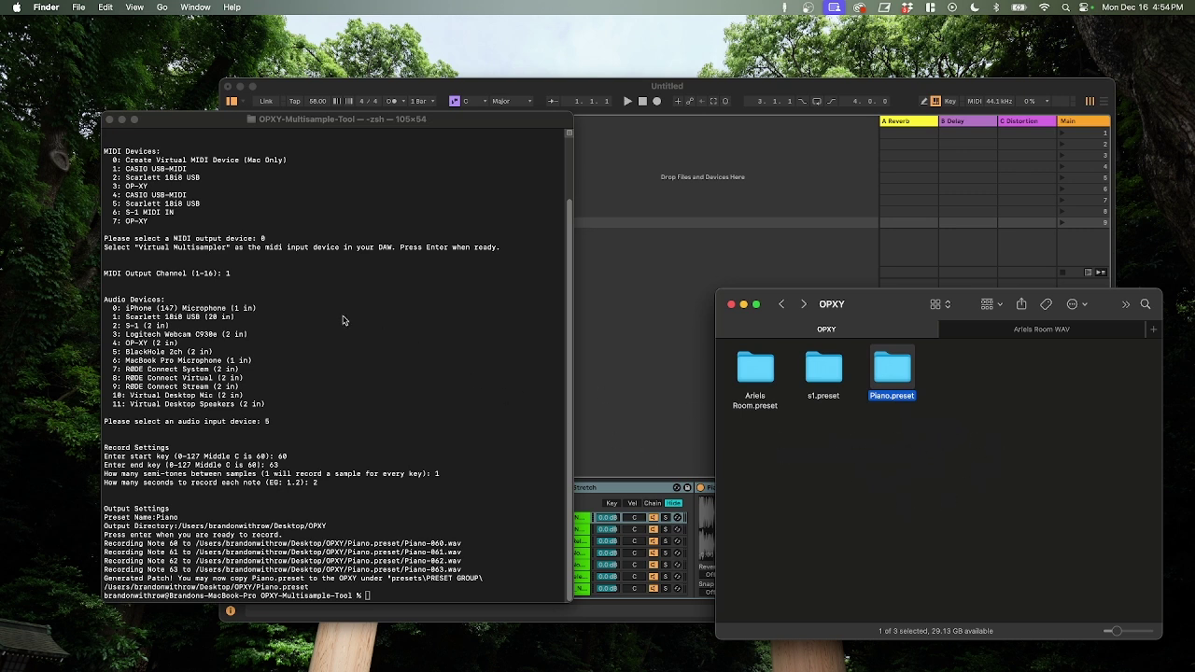
mouse_move(383, 655)
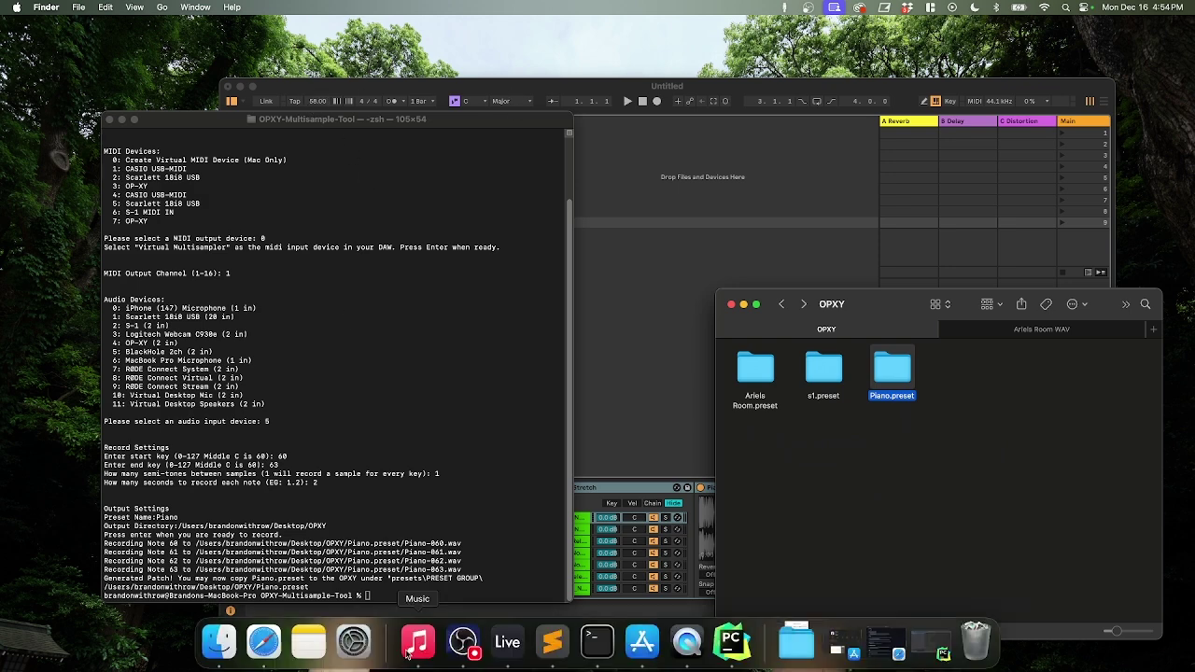
left_click(292, 303)
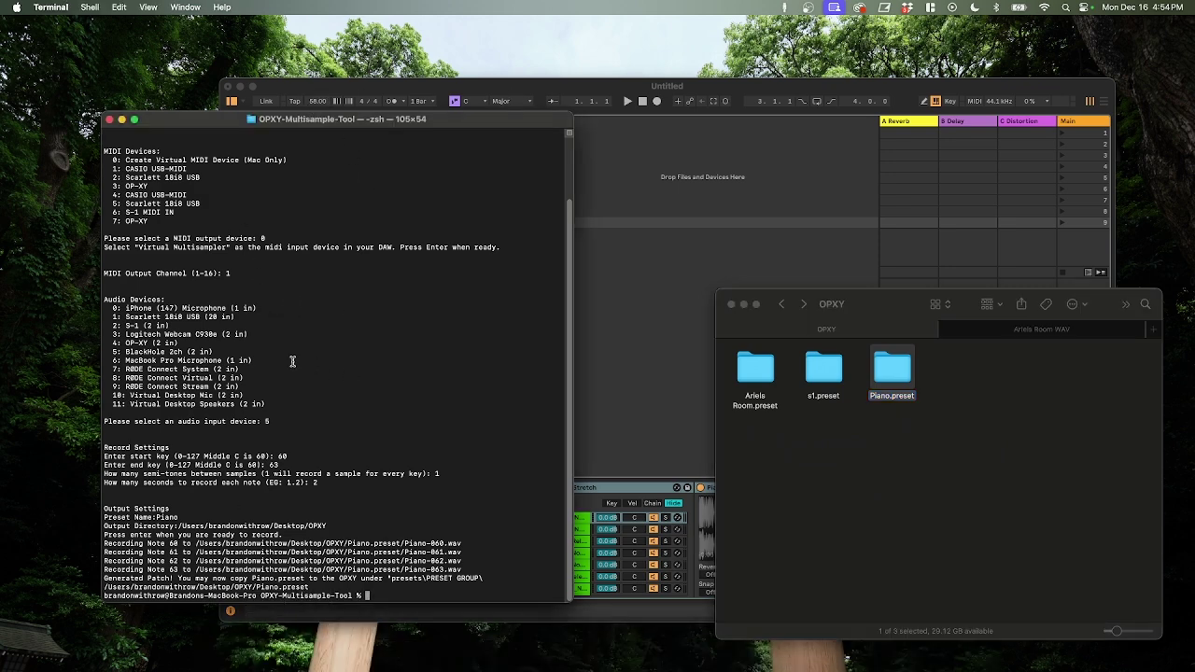